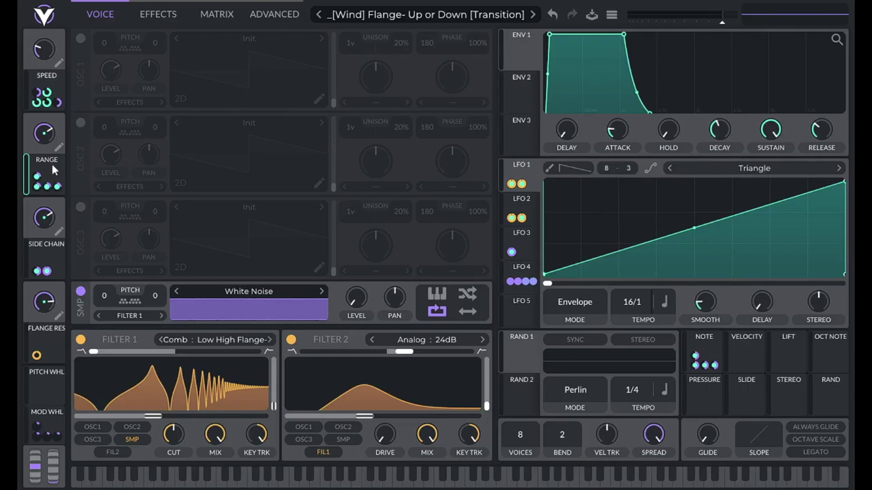
# Inspect LFO 3's shape, the Flange Res macro's routing and the mod wheel's targets
pyautogui.click(522, 235)
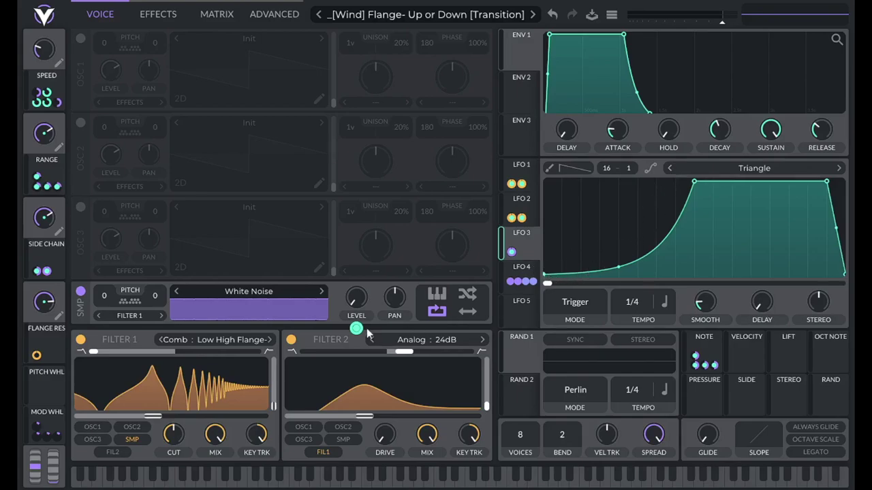
pyautogui.moveTo(350, 302)
pyautogui.moveTo(58, 315); pyautogui.dragTo(247, 374)
pyautogui.click(57, 418)
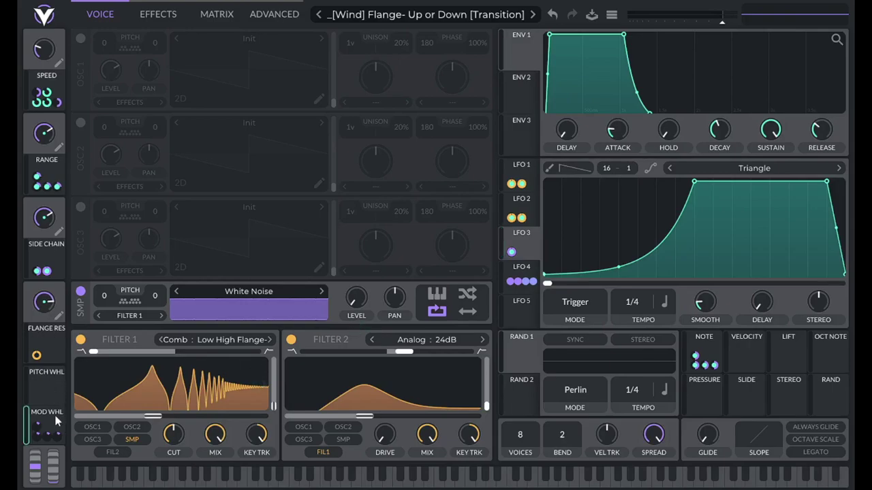
# Compare LFO 1's rising envelope ramp with LFO 2's falling ramp
pyautogui.click(522, 169)
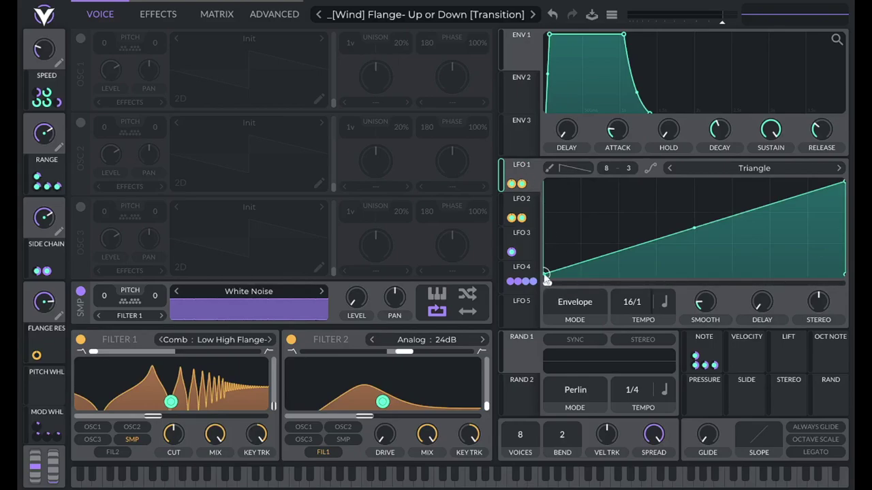
pyautogui.click(529, 207)
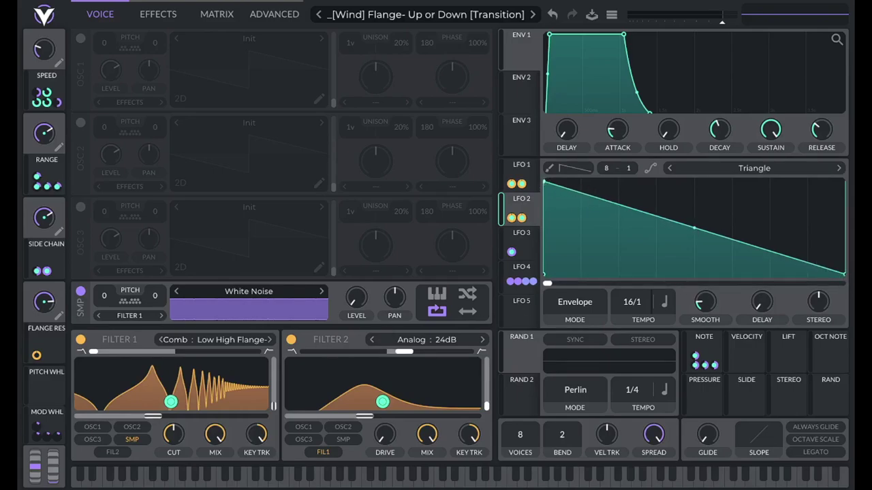
pyautogui.click(512, 178)
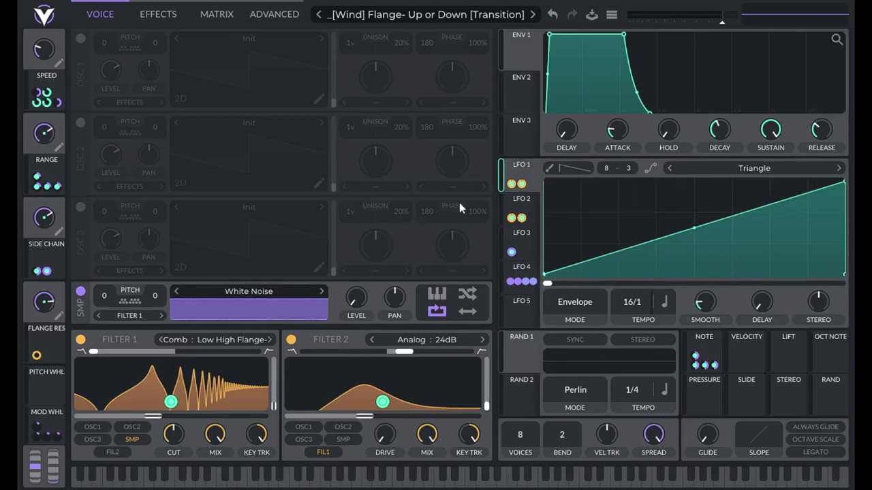
pyautogui.click(522, 200)
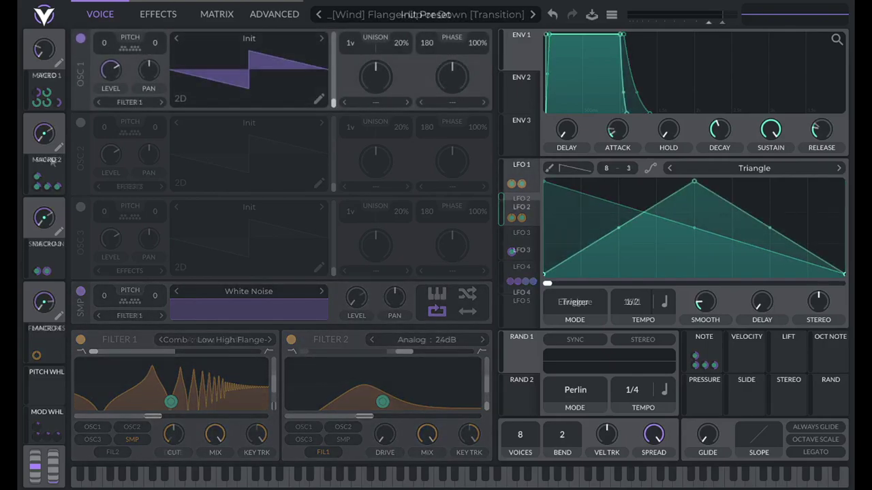
# Replace OSC 1 with the White Noise sampler and enable Filter 1
pyautogui.click(81, 38)
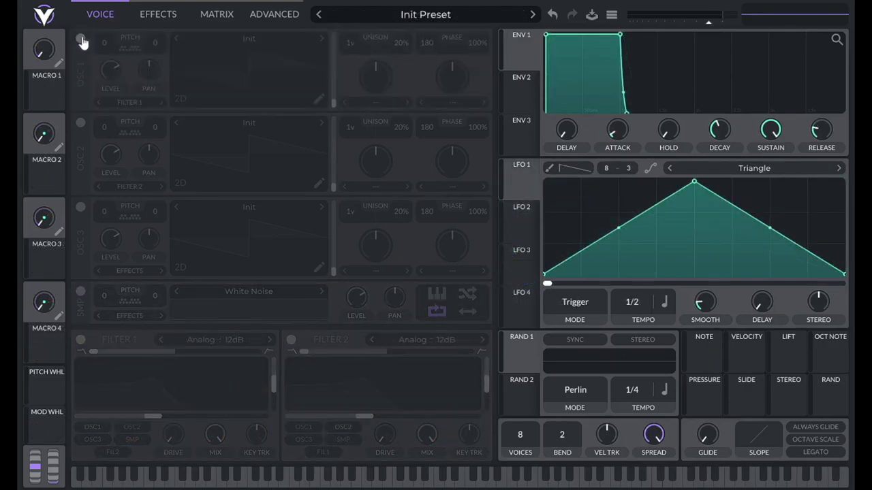
pyautogui.click(80, 291)
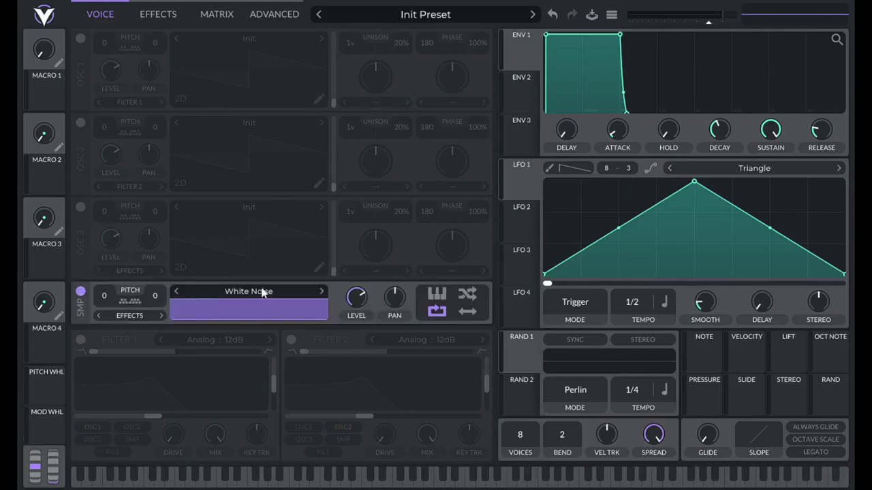
pyautogui.click(80, 339)
# Set Filter 1 to Comb Low High Flange-, fed only by the noise sampler
pyautogui.click(197, 341)
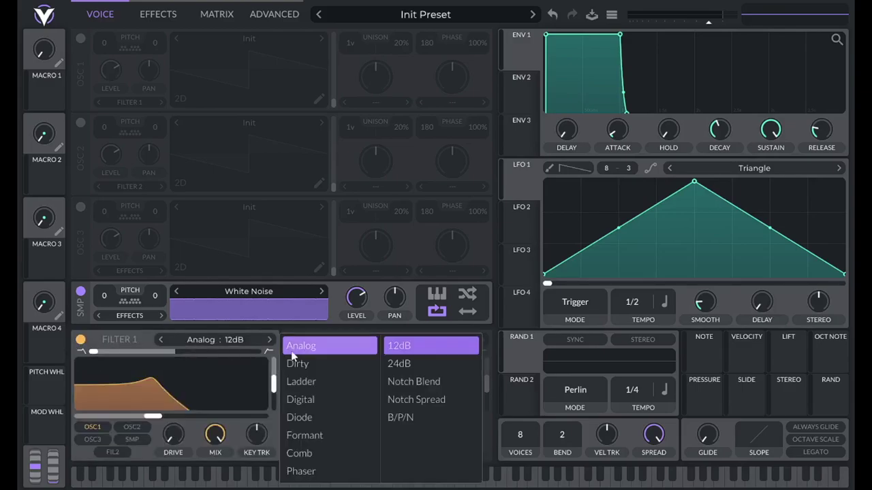
pyautogui.click(329, 453)
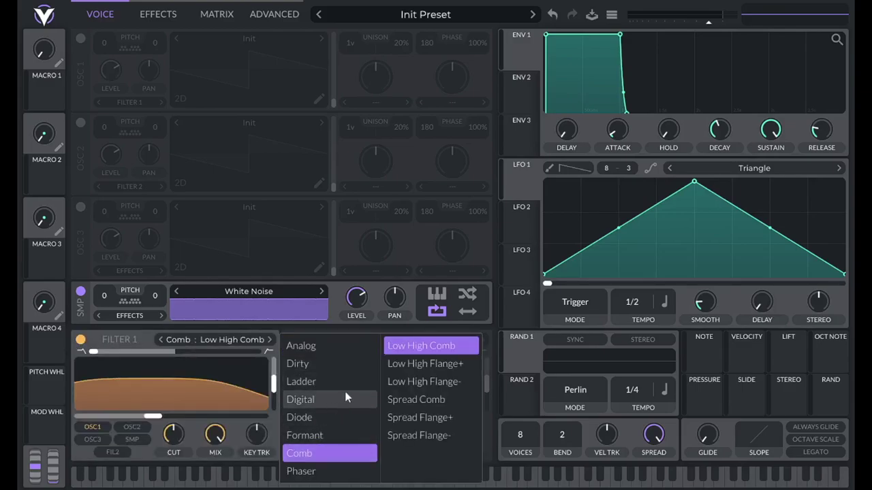
pyautogui.click(407, 382)
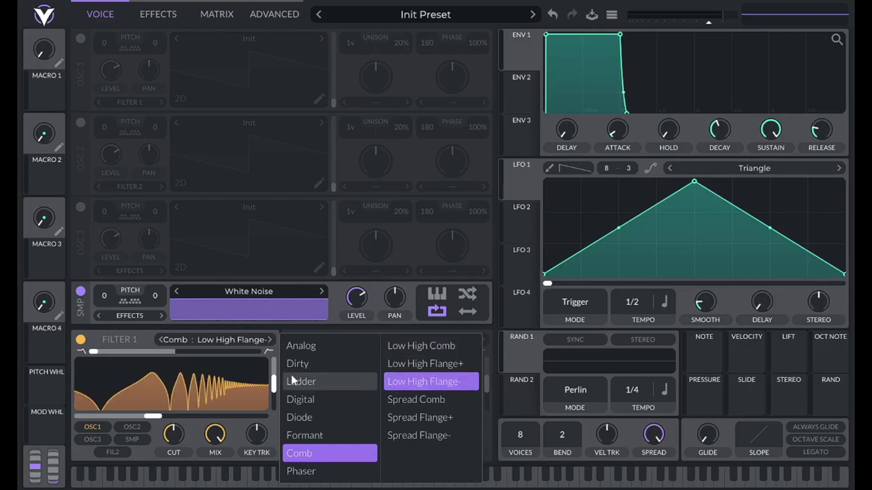
pyautogui.click(124, 434)
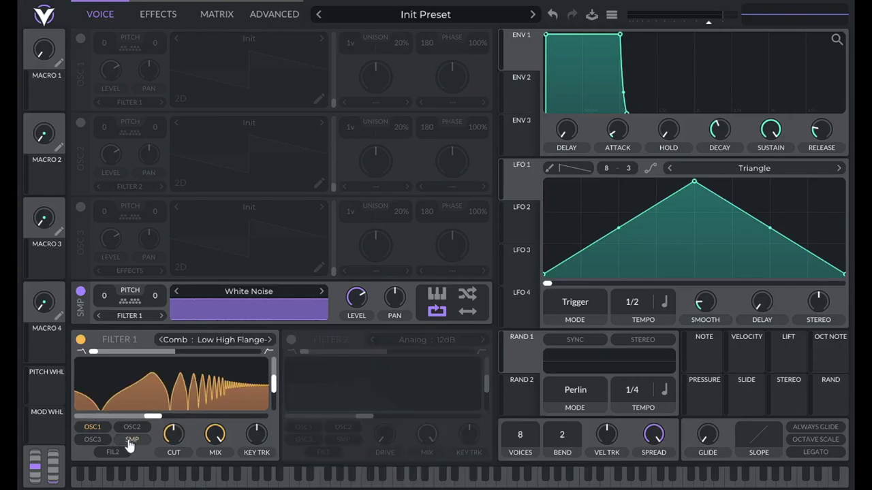
pyautogui.click(132, 440)
pyautogui.click(95, 427)
# Raise Filter 1's resonance to 100% and assign Macro 4 to sweep it
pyautogui.moveTo(152, 418)
pyautogui.press('a')
pyautogui.moveTo(273, 385); pyautogui.dragTo(264, 450)
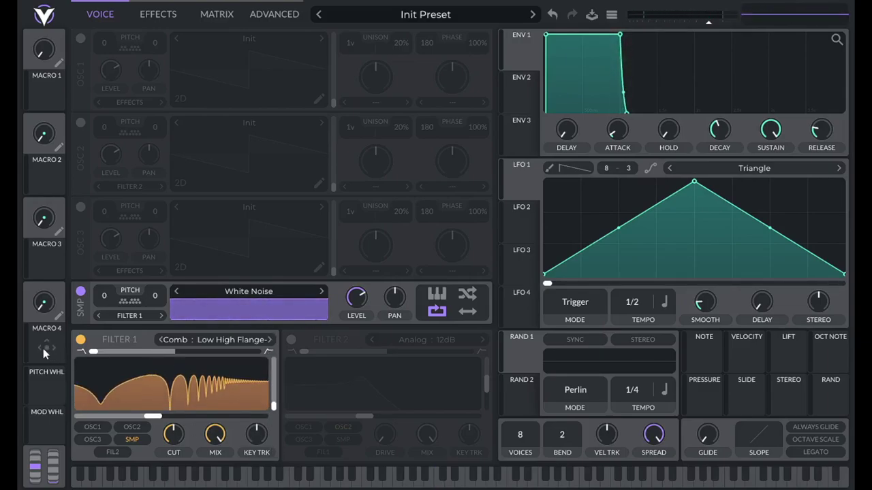
pyautogui.moveTo(43, 348); pyautogui.dragTo(274, 406)
pyautogui.moveTo(43, 310); pyautogui.dragTo(68, 224)
# Rename Macro 4 to Flange Res
pyautogui.rightClick(45, 300)
pyautogui.click(51, 315)
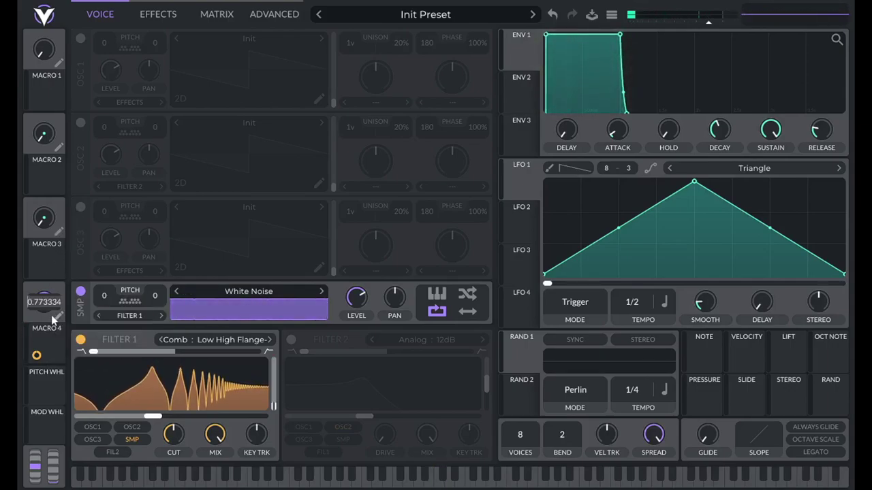
pyautogui.press('Return')
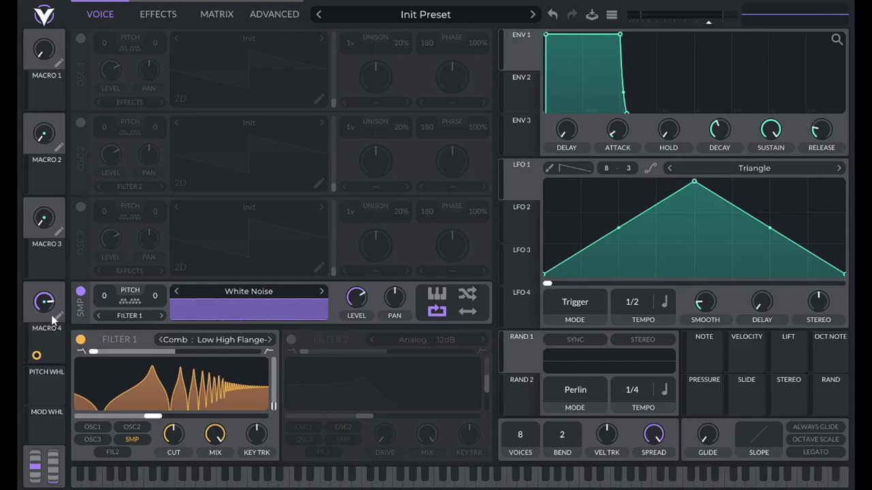
pyautogui.click(60, 316)
pyautogui.write('flange re')
pyautogui.press('Return')
pyautogui.click(305, 339)
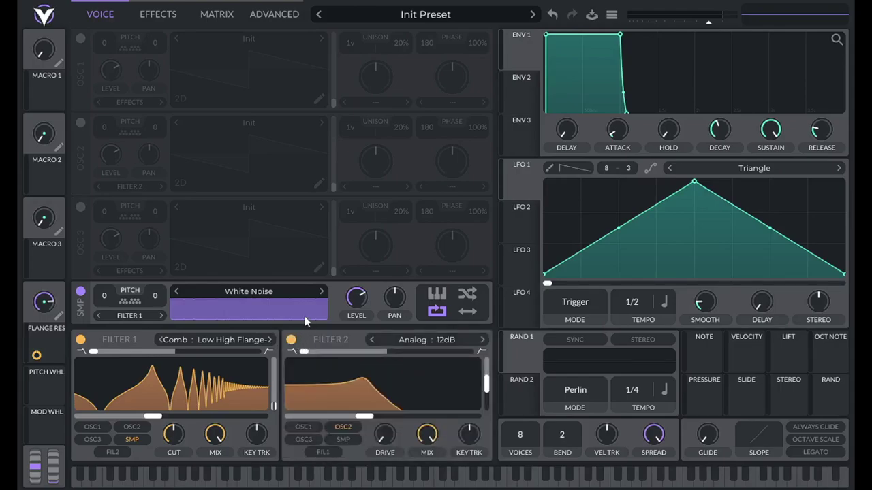
# Set Filter 2 to Analog 24dB with blend 1.2 and minimum resonance
pyautogui.click(419, 344)
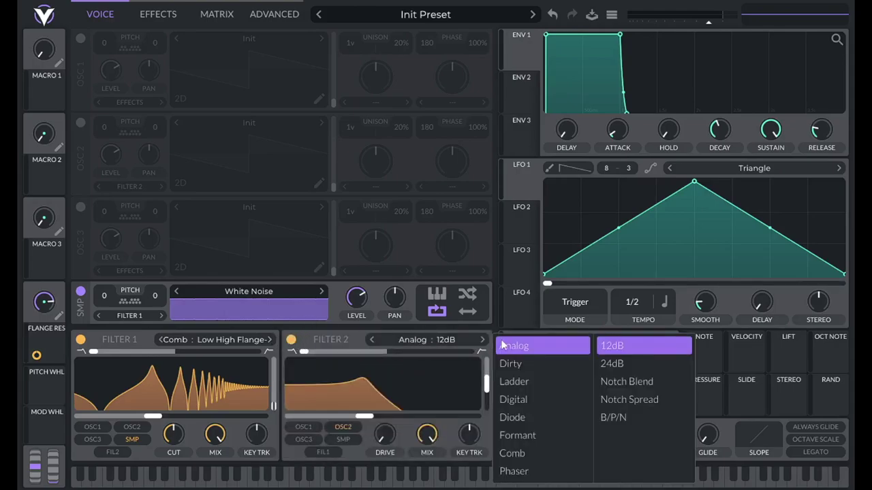
pyautogui.click(621, 362)
pyautogui.click(291, 354)
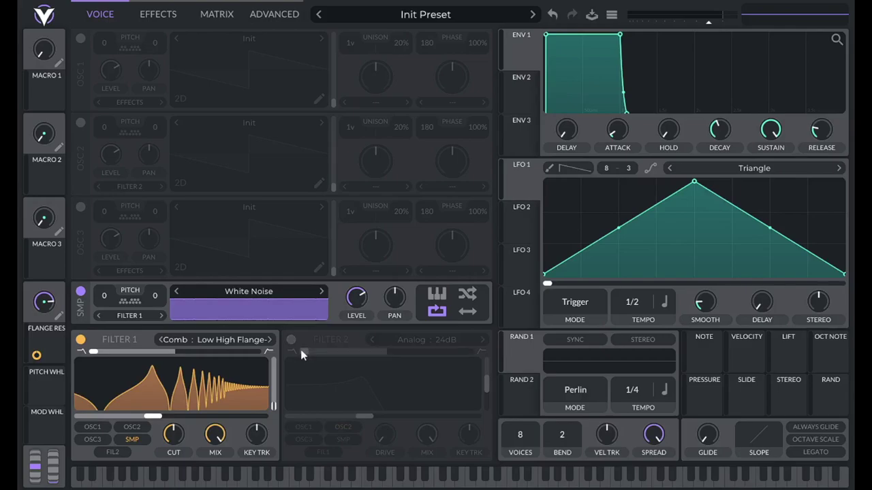
pyautogui.moveTo(305, 357); pyautogui.dragTo(394, 357)
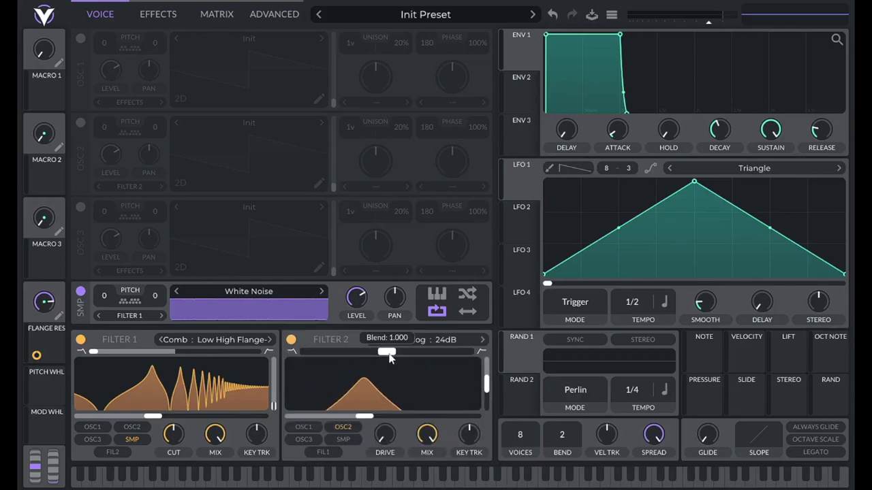
pyautogui.rightClick(389, 357)
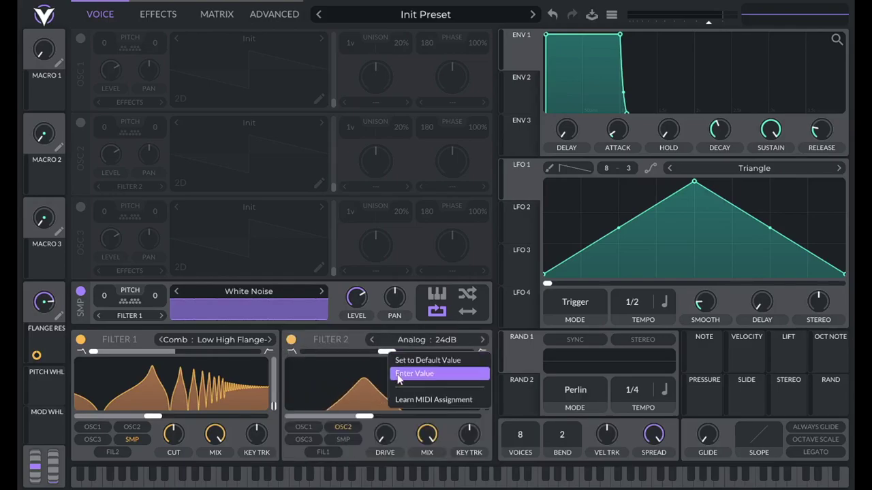
pyautogui.click(398, 376)
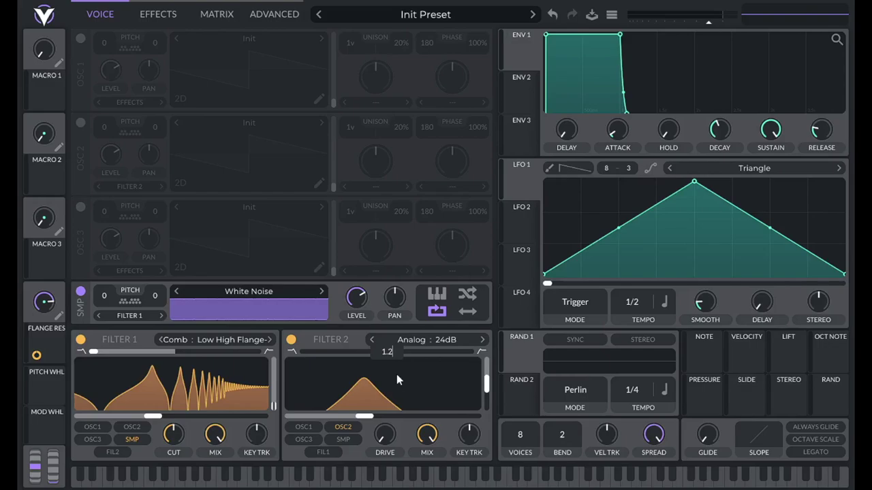
pyautogui.press('Return')
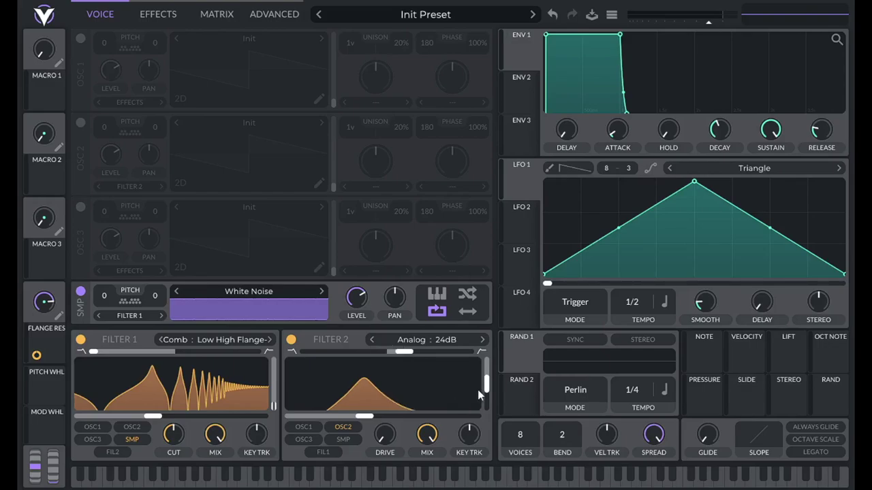
pyautogui.moveTo(484, 388); pyautogui.dragTo(488, 414)
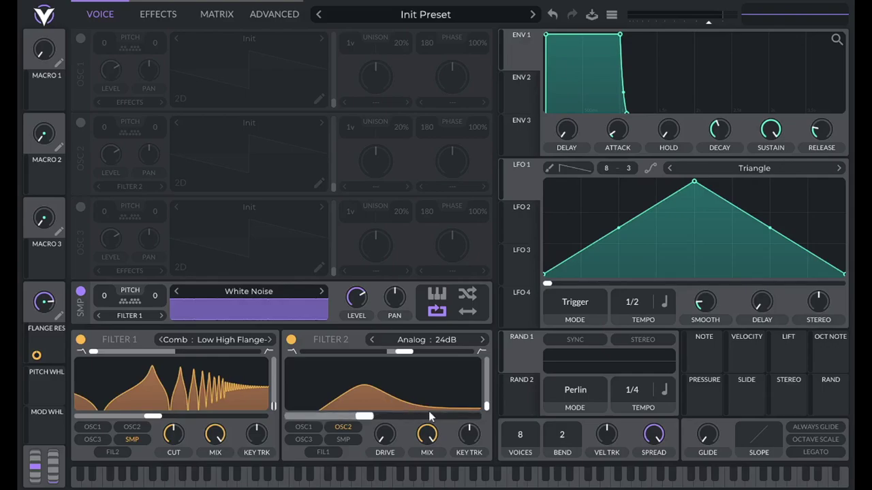
# Feed Filter 2 from Filter 1's output instead of OSC 2, and play a test note
pyautogui.click(348, 427)
pyautogui.click(324, 453)
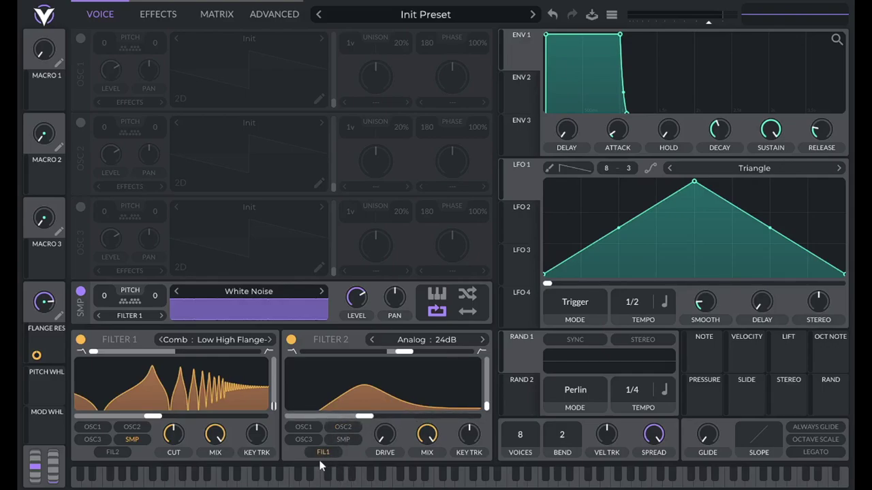
pyautogui.press('a')
# Make LFO 1 a rising-ramp Envelope at 1/1 modulating both filters
pyautogui.moveTo(693, 182); pyautogui.dragTo(843, 182)
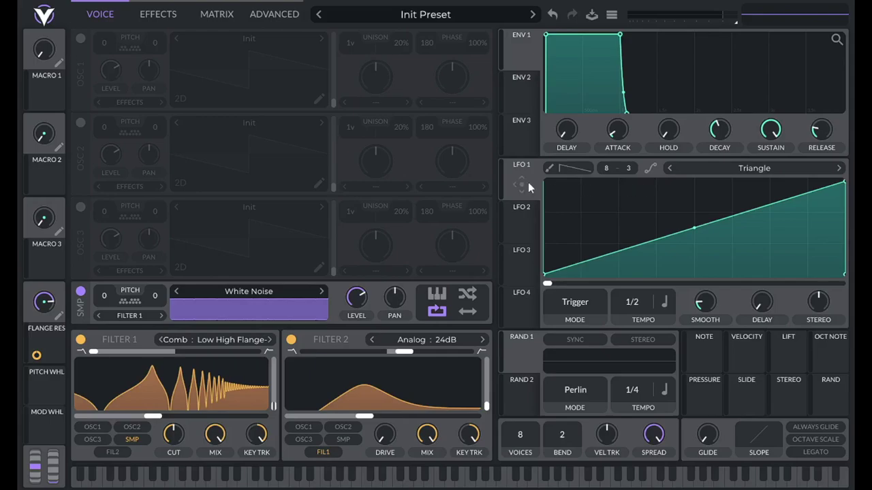
pyautogui.moveTo(528, 182); pyautogui.dragTo(170, 402)
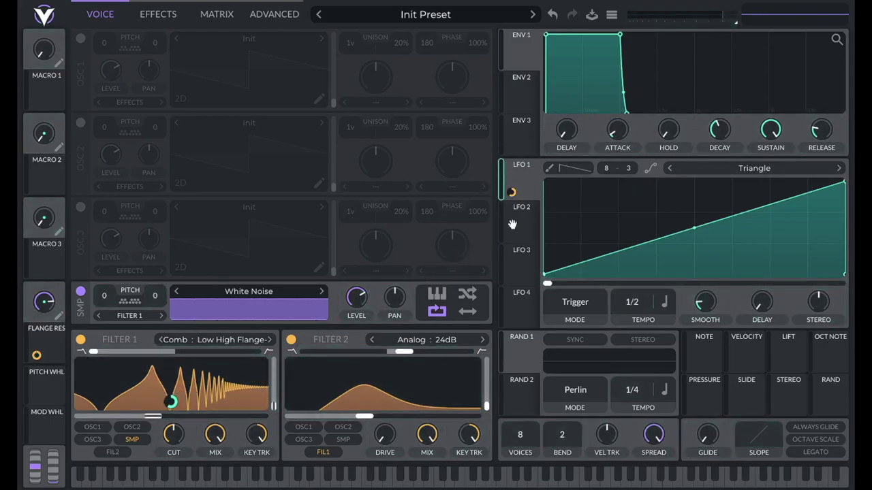
pyautogui.moveTo(512, 224); pyautogui.dragTo(390, 390)
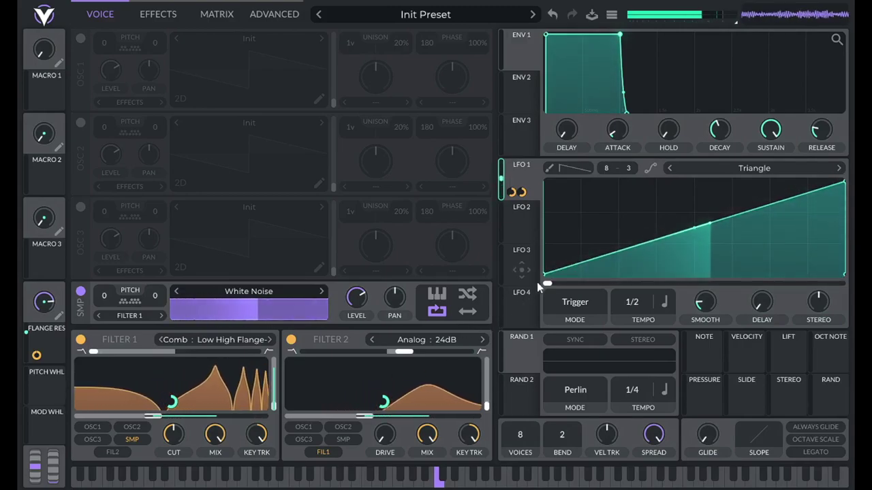
pyautogui.click(568, 304)
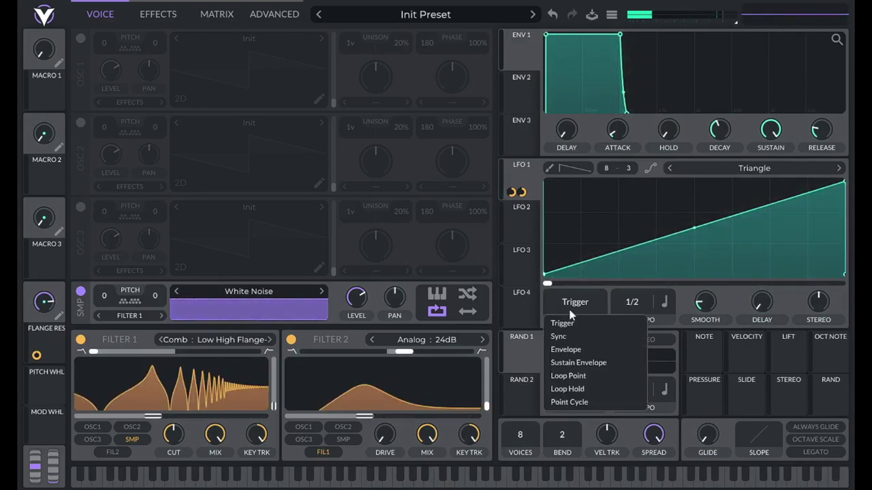
pyautogui.click(570, 350)
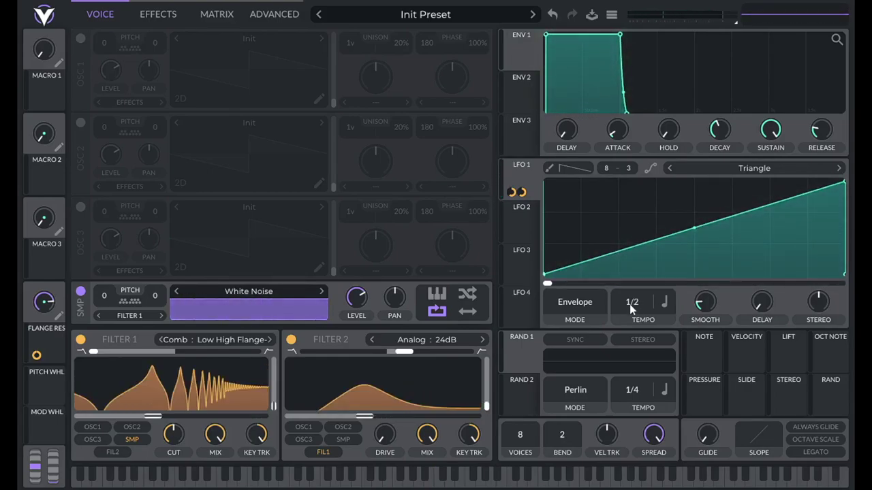
pyautogui.moveTo(639, 310); pyautogui.dragTo(632, 354)
# Assign Macro 1 to LFO 1's tempo, rename it SPEED, and set it to about 0.386
pyautogui.moveTo(44, 96)
pyautogui.moveTo(45, 95); pyautogui.dragTo(632, 303)
pyautogui.moveTo(43, 49)
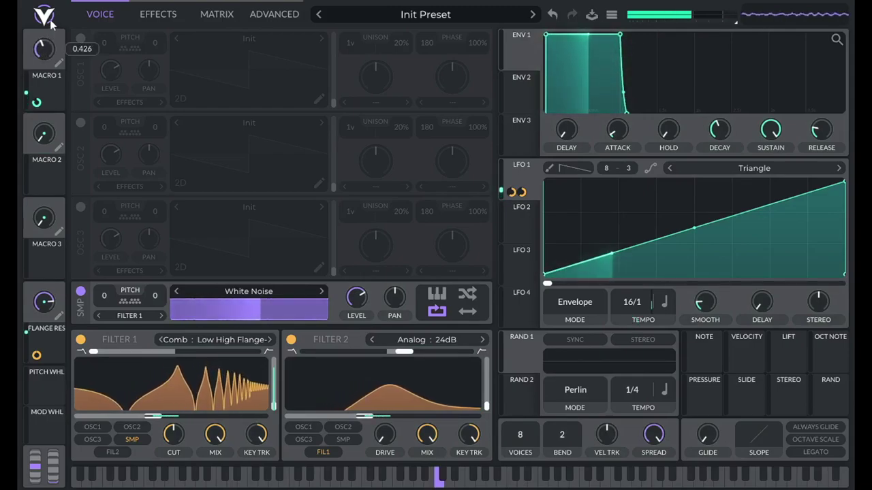
pyautogui.moveTo(47, 50); pyautogui.dragTo(57, 34)
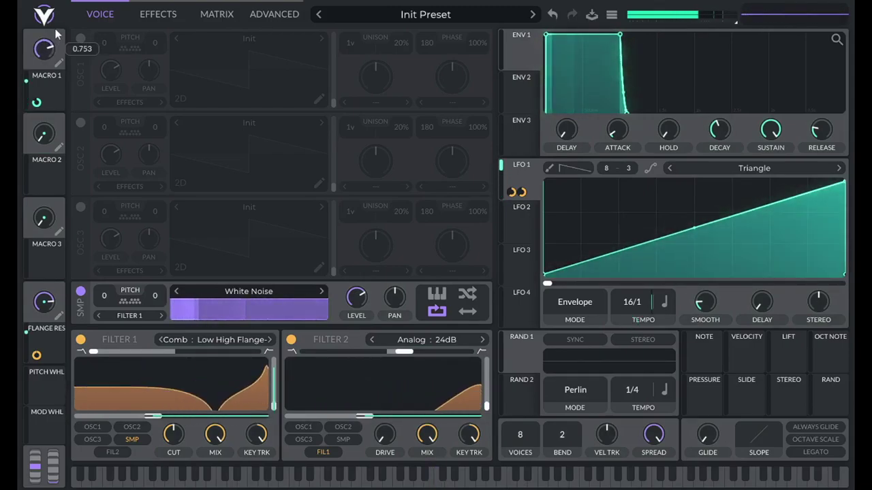
pyautogui.click(59, 69)
pyautogui.write('speed')
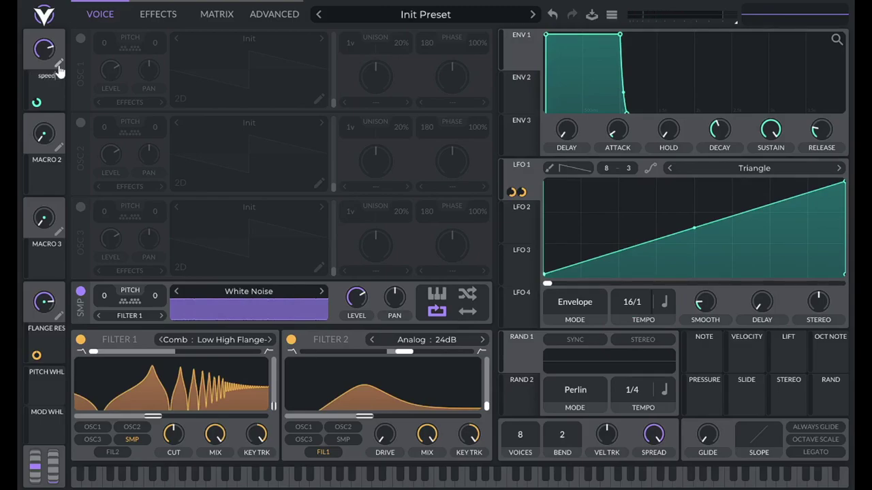
pyautogui.press('Return')
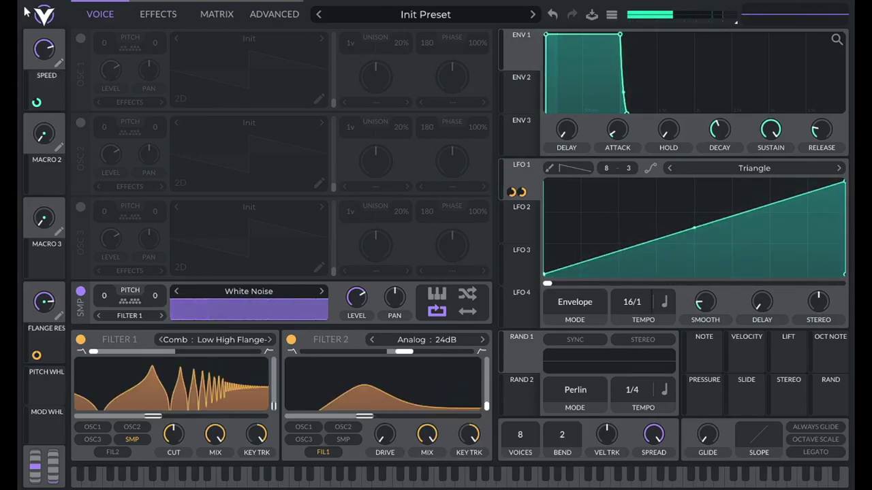
pyautogui.moveTo(44, 49); pyautogui.dragTo(41, 76)
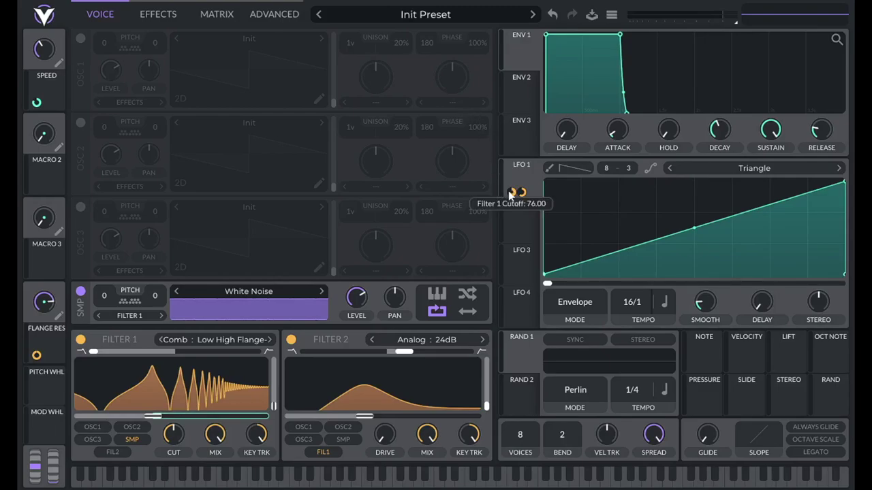
# Route note pitch onto both of LFO 1's filter-cutoff modulations
pyautogui.moveTo(523, 194)
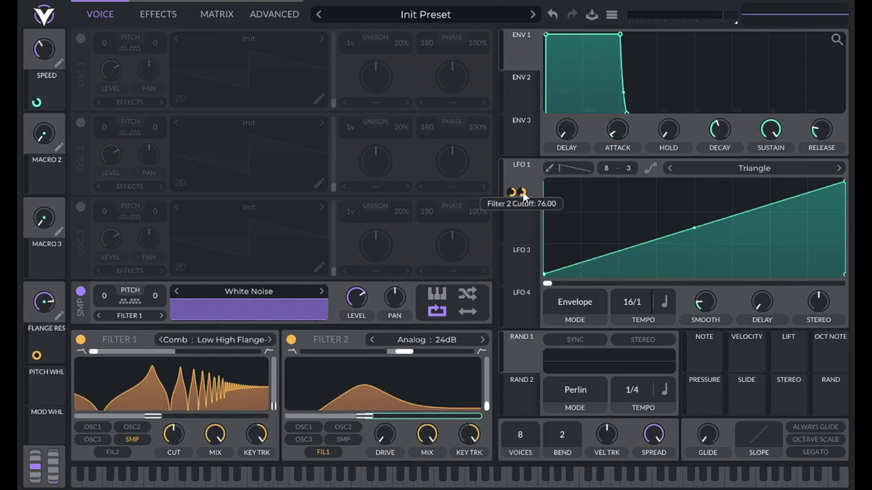
pyautogui.moveTo(703, 361); pyautogui.dragTo(514, 194)
pyautogui.moveTo(708, 357); pyautogui.dragTo(512, 192)
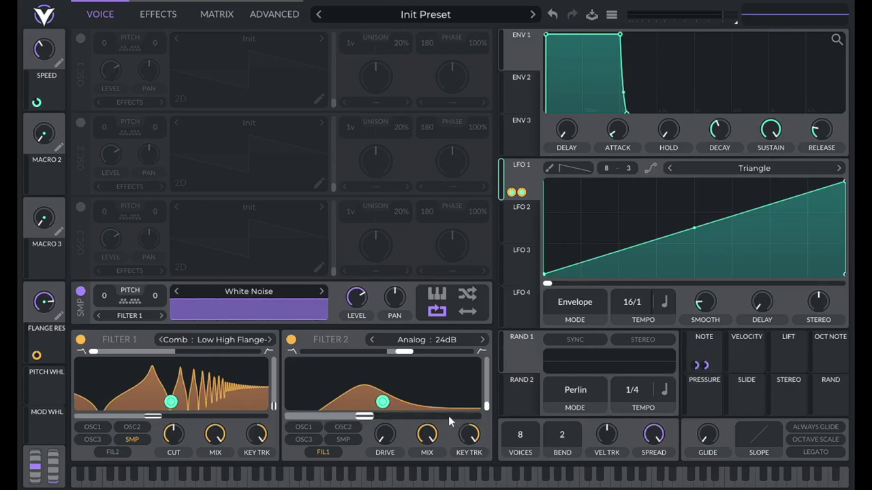
# Set the Mod Remap 6 and 5 curves to Saw Down in the matrix
pyautogui.click(199, 14)
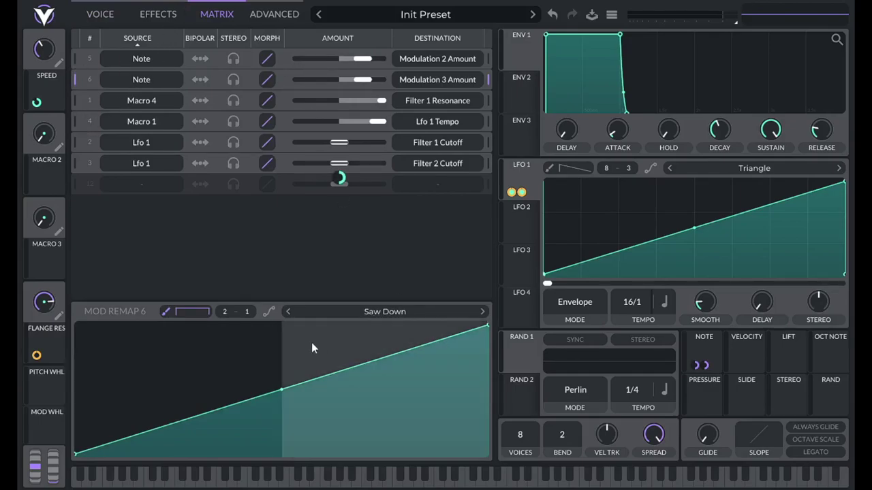
pyautogui.click(391, 309)
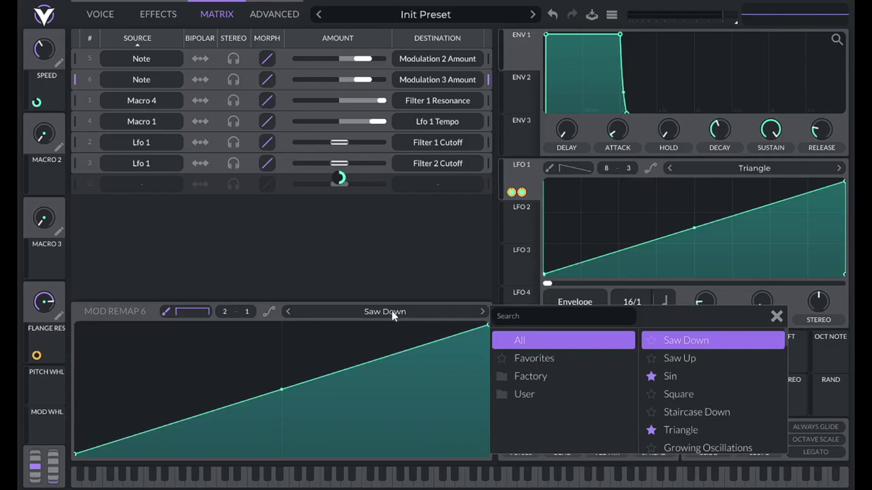
pyautogui.click(677, 341)
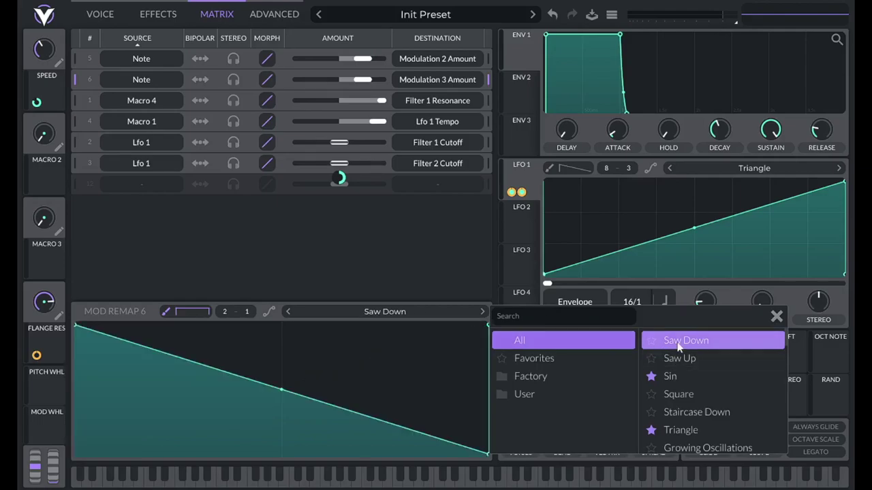
pyautogui.click(76, 57)
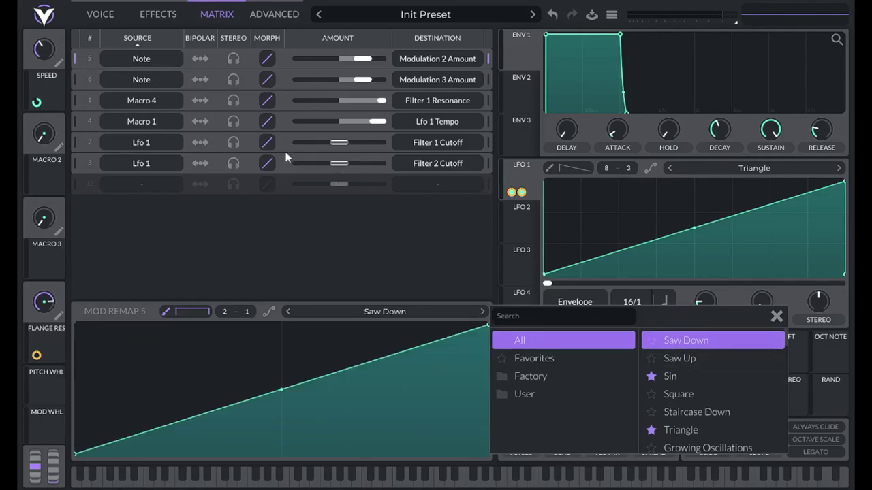
pyautogui.click(720, 342)
pyautogui.click(776, 316)
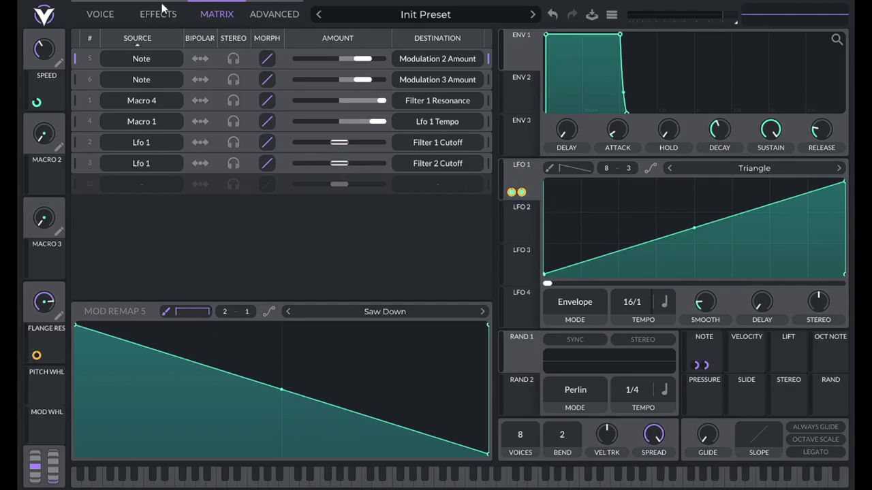
pyautogui.click(96, 13)
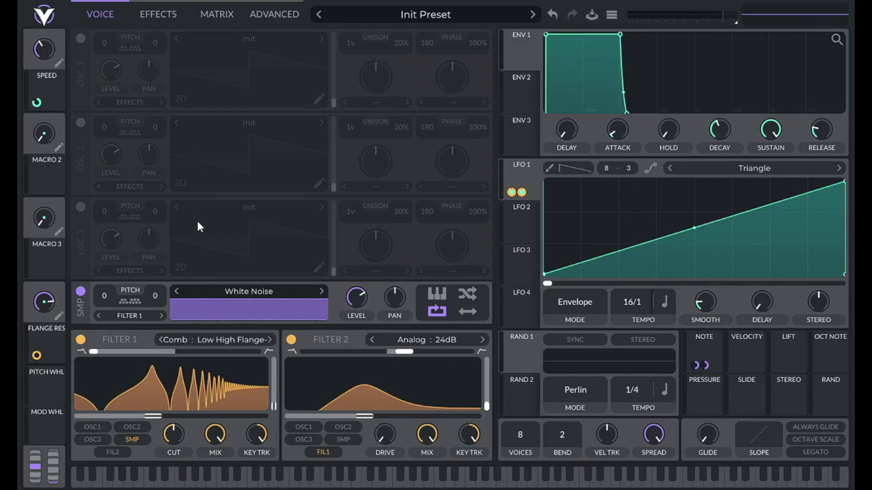
# Play a note, then a higher one, to audition the filtered noise sweep
pyautogui.press('a')
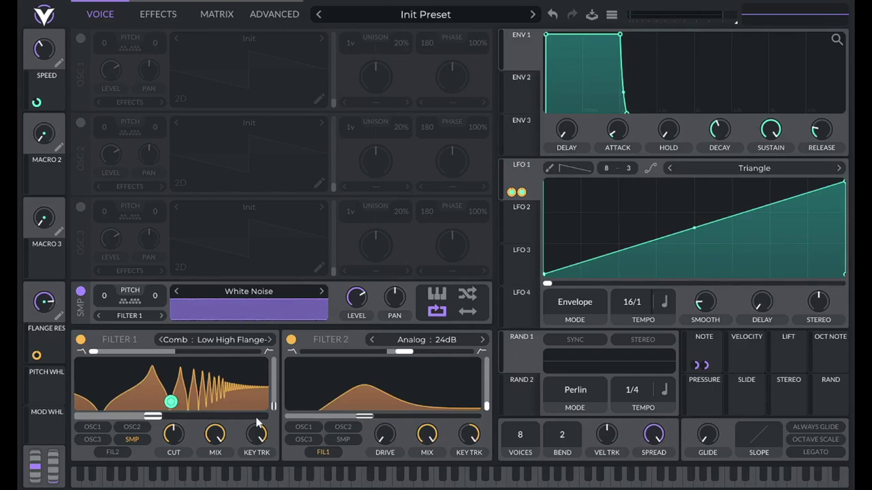
pyautogui.press('a')
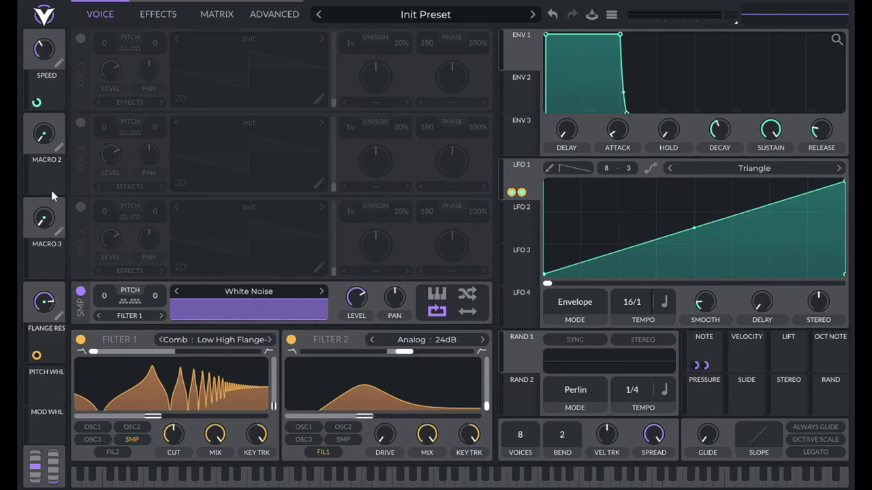
# Assign Macro 2 to both note modulation amounts, set it to about 0.786, and rename it RANGE
pyautogui.moveTo(37, 178); pyautogui.dragTo(695, 365)
pyautogui.moveTo(37, 178); pyautogui.dragTo(700, 366)
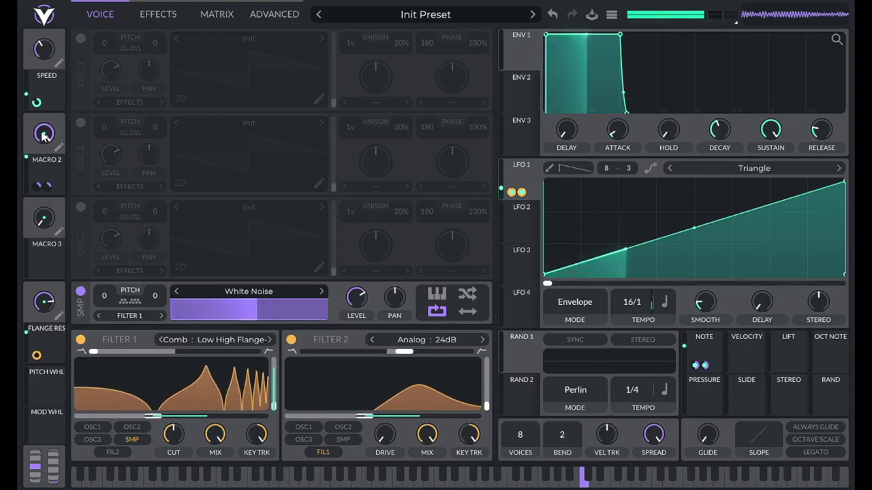
pyautogui.moveTo(44, 135); pyautogui.dragTo(37, 164)
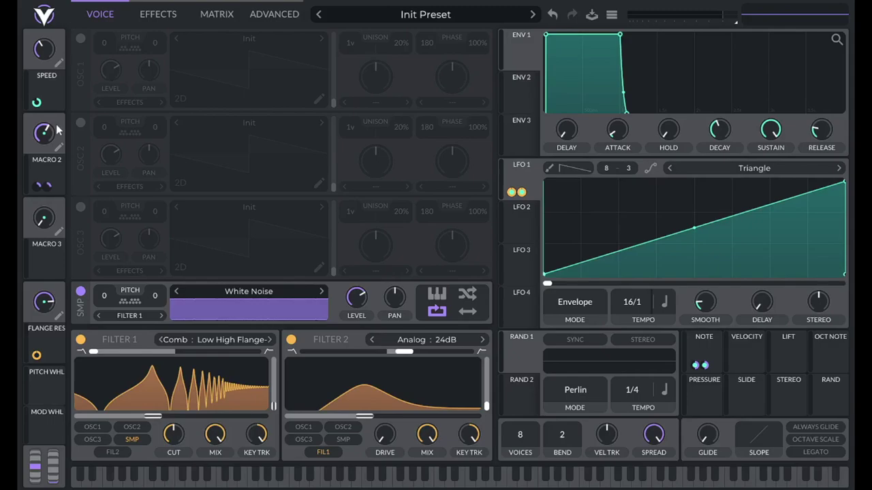
pyautogui.click(60, 148)
pyautogui.write('RANGE')
pyautogui.press('Return')
pyautogui.click(528, 250)
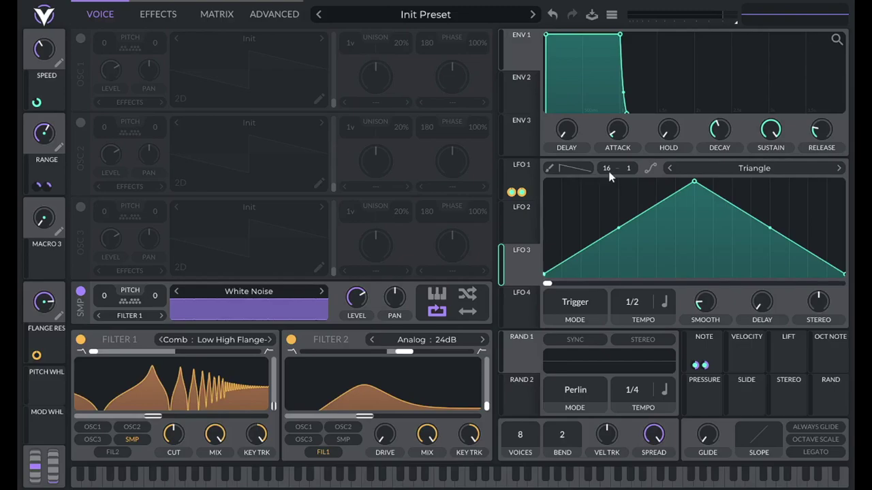
# Shape LFO 3 into an exponential-rise, flat-top pulse and route it to the sample level
pyautogui.doubleClick(798, 245)
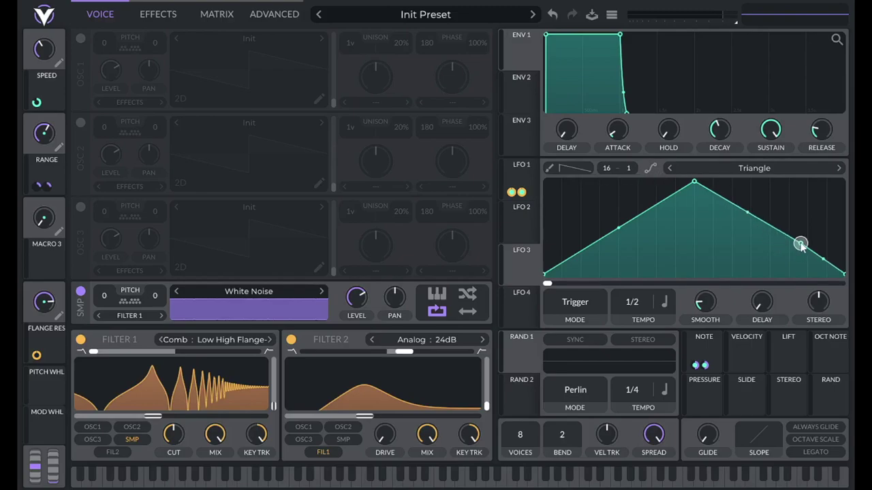
pyautogui.moveTo(798, 246); pyautogui.dragTo(826, 171)
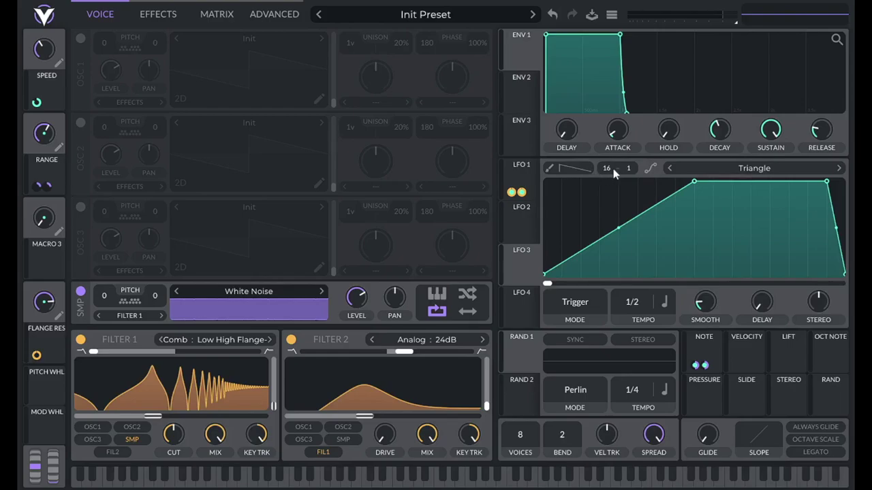
pyautogui.moveTo(826, 181); pyautogui.dragTo(808, 182)
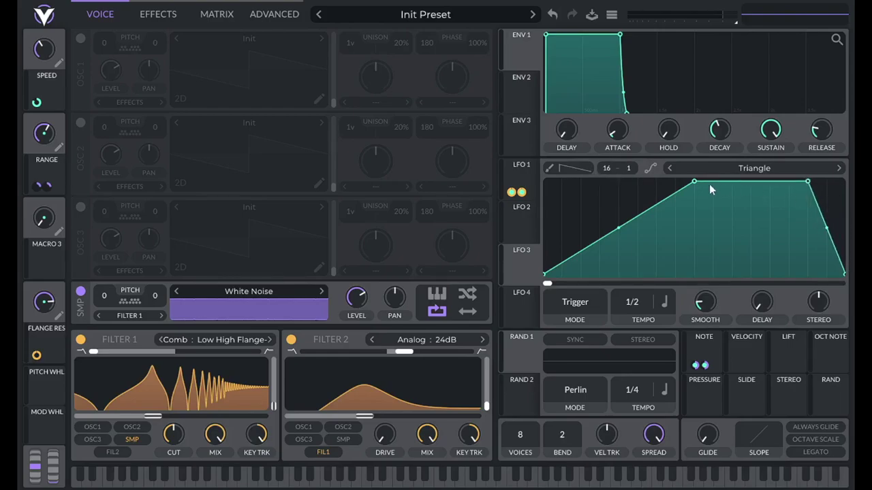
pyautogui.moveTo(618, 228); pyautogui.dragTo(632, 281)
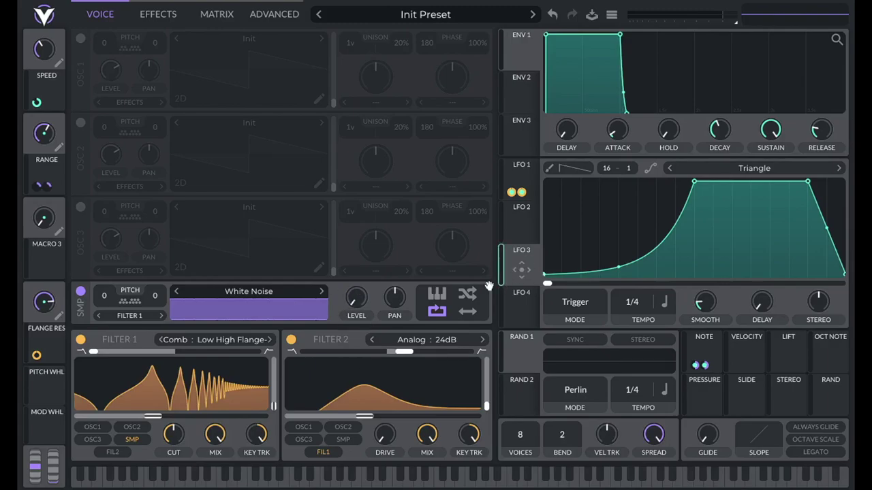
pyautogui.moveTo(521, 269); pyautogui.dragTo(349, 299)
pyautogui.moveTo(737, 25); pyautogui.dragTo(720, 24)
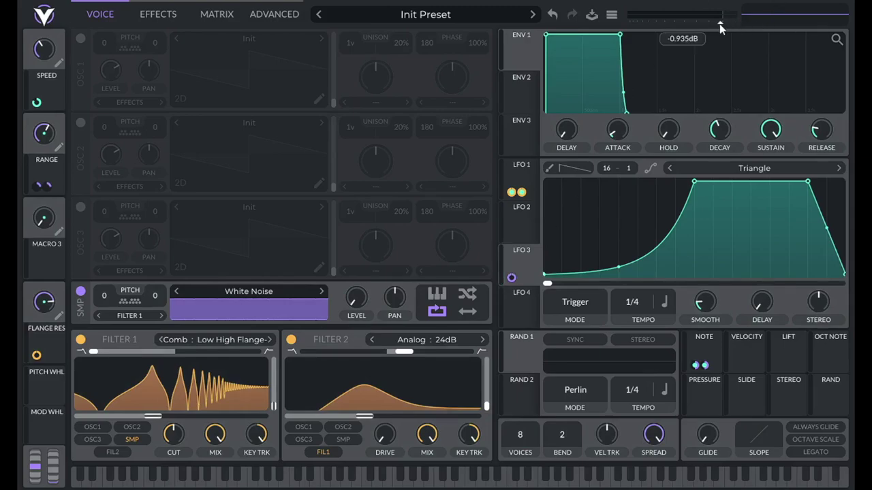
# Widen LFO 3's flat top and assign Macro 3 to LFO 3's modulation and the sample level
pyautogui.scroll(2, 719, 24)
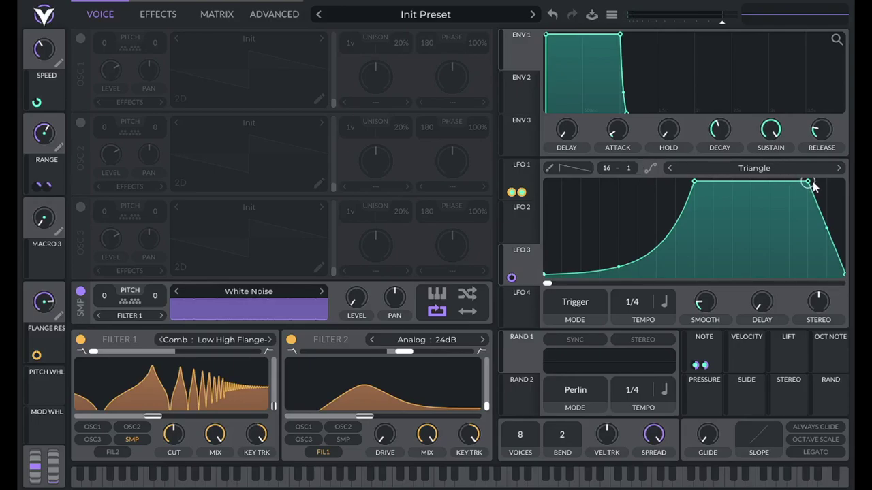
pyautogui.moveTo(812, 181); pyautogui.dragTo(828, 181)
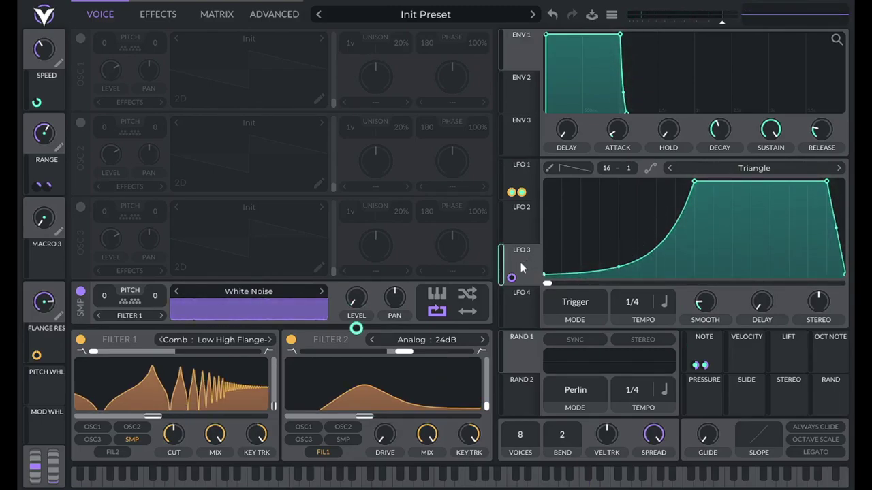
pyautogui.moveTo(46, 262); pyautogui.dragTo(511, 278)
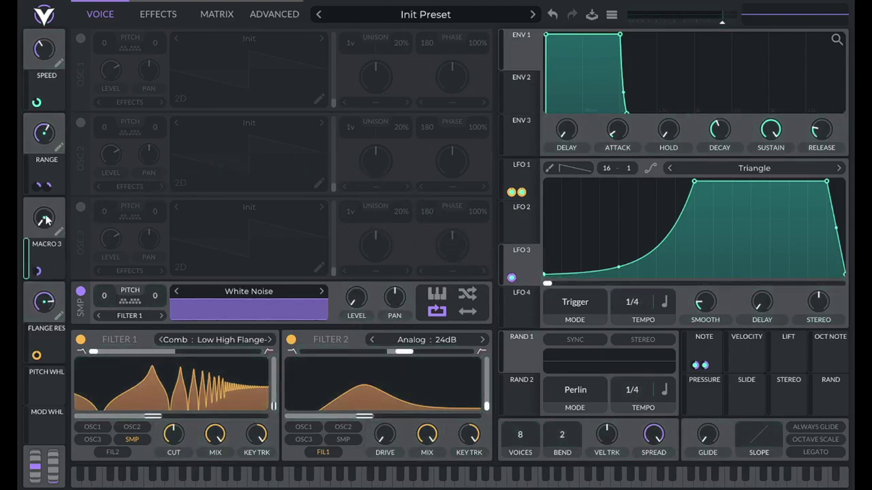
pyautogui.moveTo(44, 195)
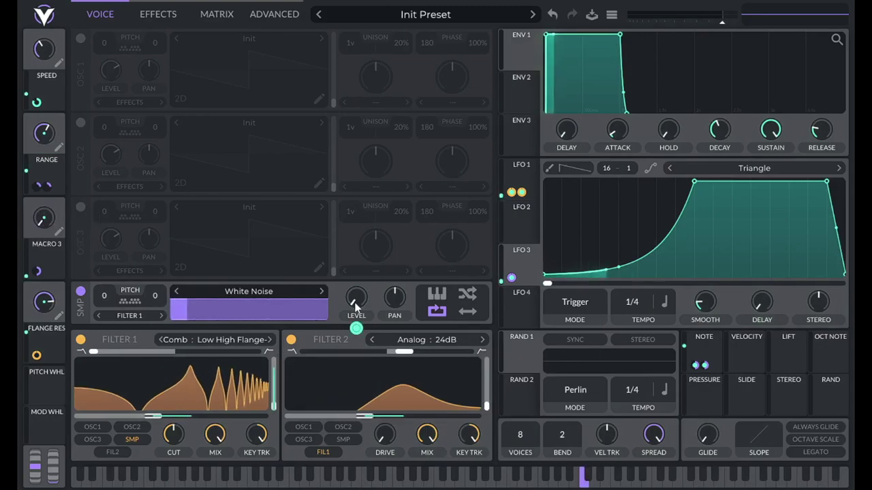
pyautogui.moveTo(37, 271); pyautogui.dragTo(357, 298)
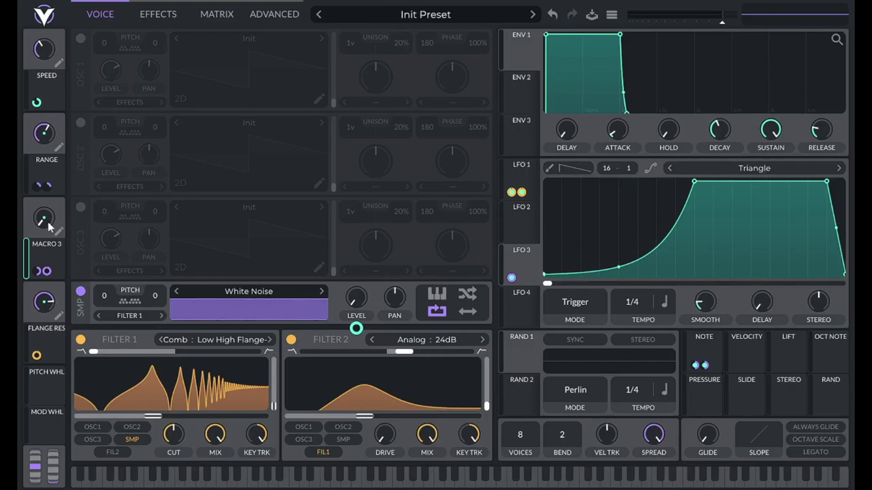
pyautogui.click(214, 15)
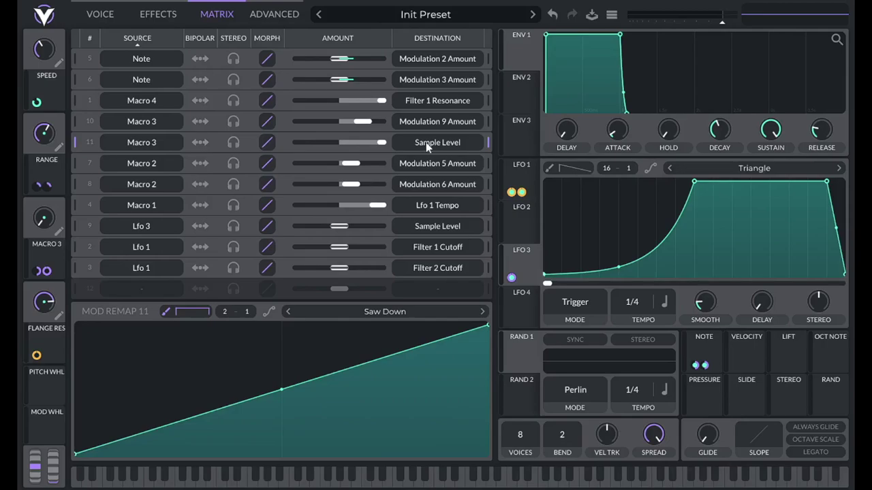
# Change the Macro 3 to Sample Level remap curve to Saw Down
pyautogui.click(410, 315)
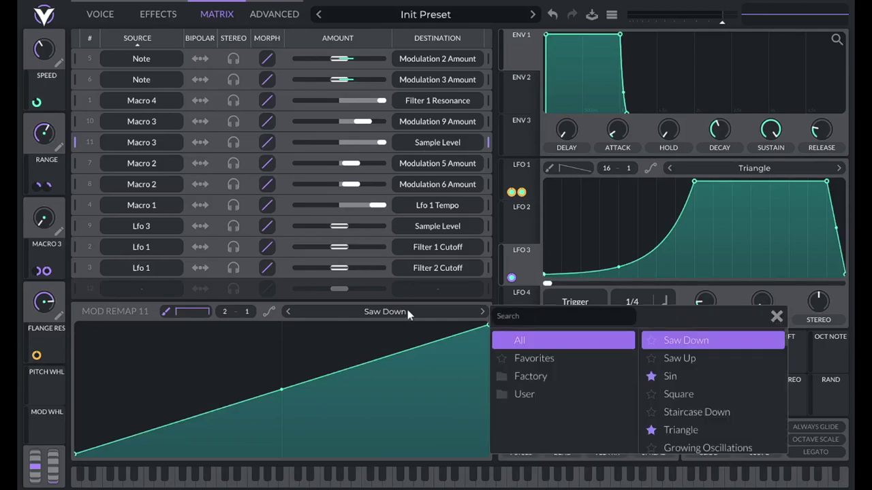
pyautogui.click(690, 339)
pyautogui.click(776, 316)
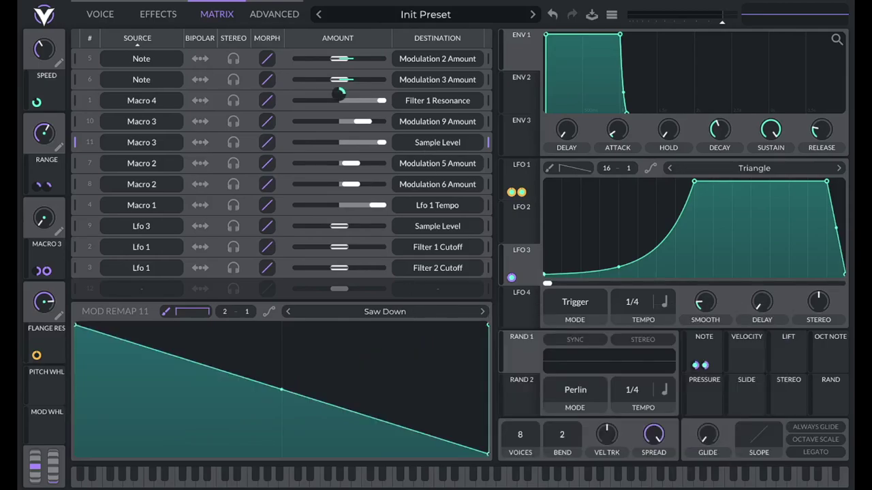
pyautogui.click(101, 15)
# Sweep Macro 3 down and up to audition its effect
pyautogui.moveTo(53, 211)
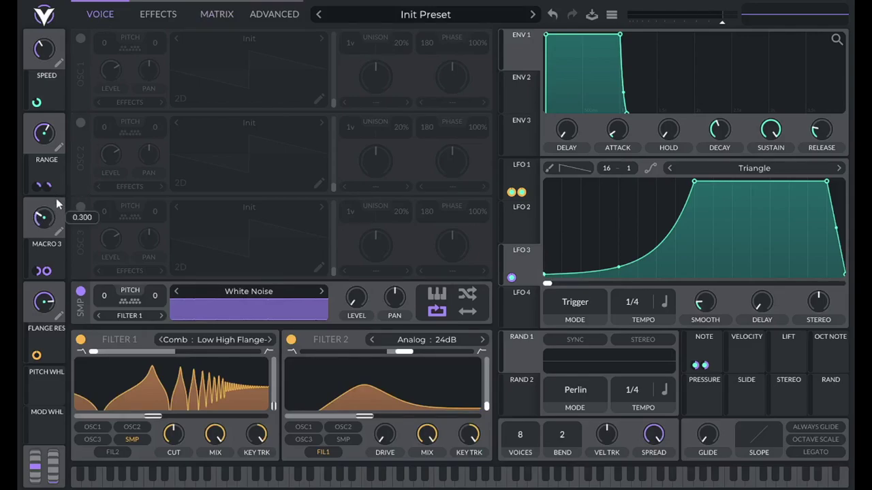
pyautogui.moveTo(55, 198); pyautogui.dragTo(58, 252)
pyautogui.moveTo(47, 227); pyautogui.dragTo(48, 204)
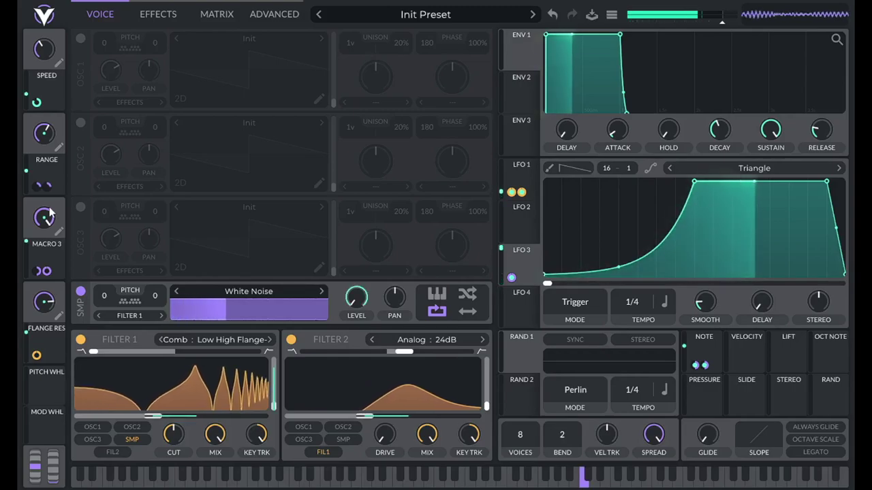
pyautogui.moveTo(38, 253); pyautogui.dragTo(42, 216)
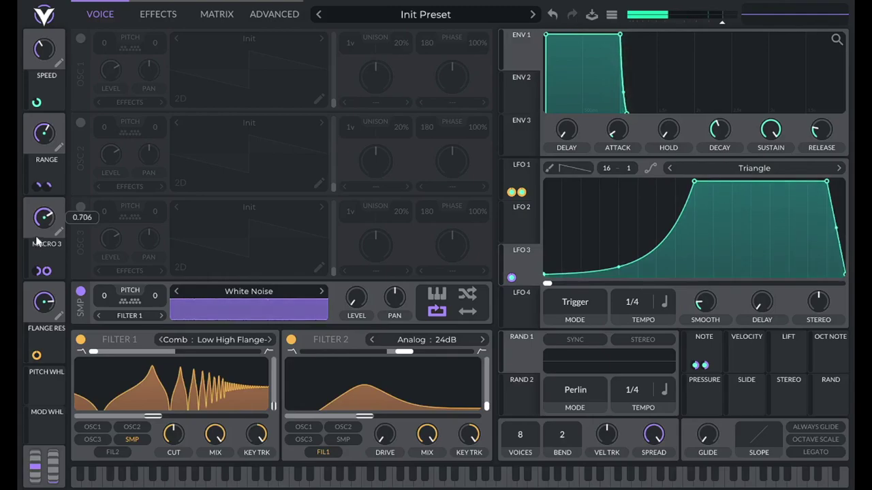
# Rename Macro 3 to SIDE CHAIN
pyautogui.rightClick(42, 215)
pyautogui.click(54, 233)
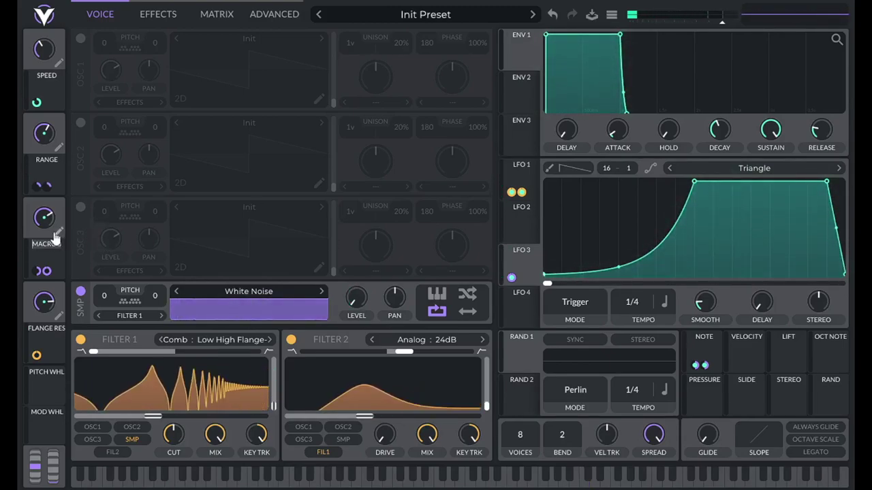
pyautogui.write('SIDE CHAIN')
pyautogui.moveTo(517, 215)
# Reshape LFO 4 into a high plateau dropping at the end, routed to both SIDE CHAIN amounts
pyautogui.click(526, 303)
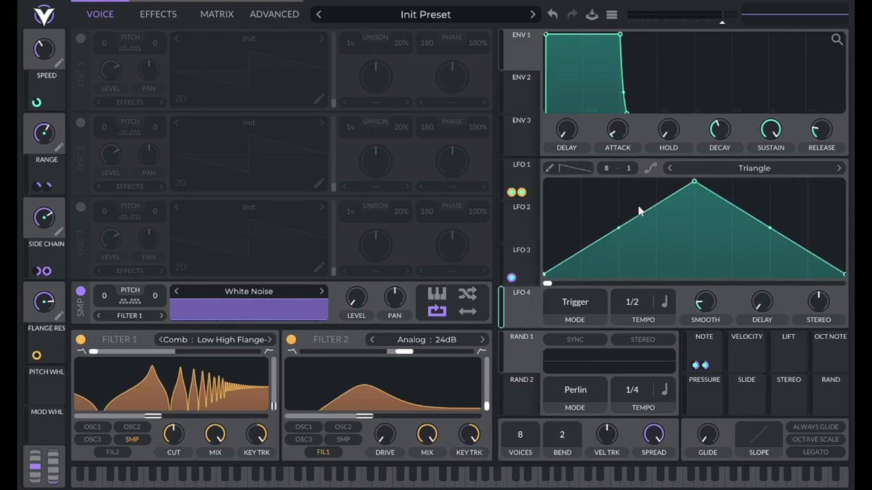
pyautogui.moveTo(545, 274); pyautogui.dragTo(544, 183)
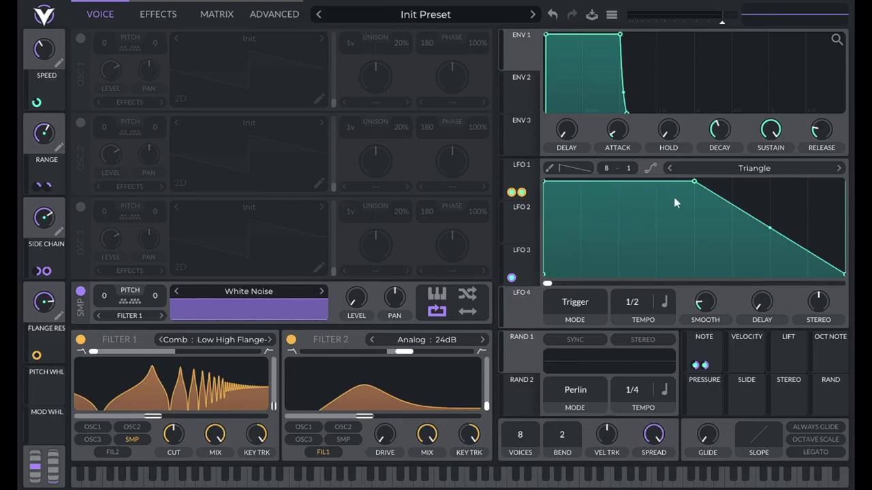
pyautogui.moveTo(693, 181); pyautogui.dragTo(808, 182)
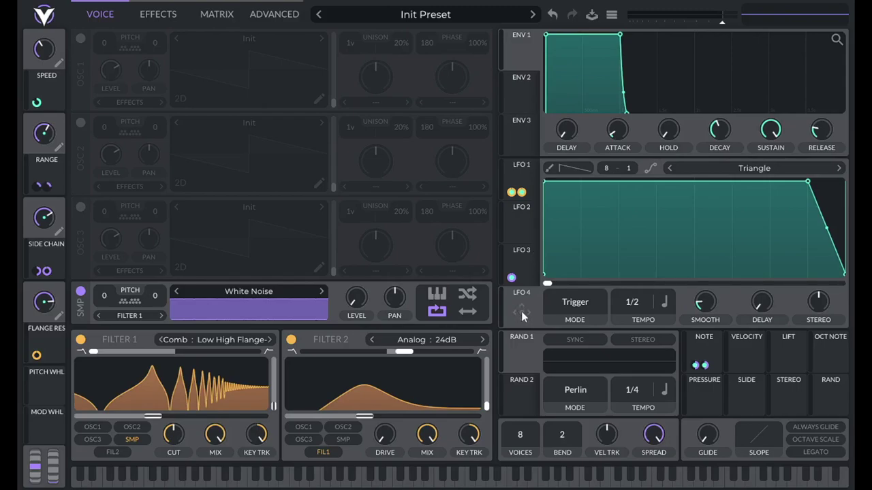
pyautogui.moveTo(521, 311); pyautogui.dragTo(34, 271)
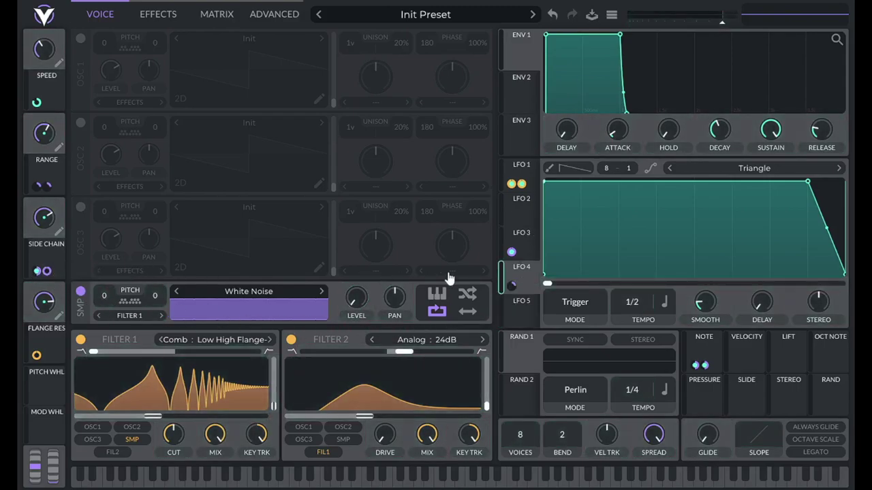
pyautogui.moveTo(514, 281); pyautogui.dragTo(88, 292)
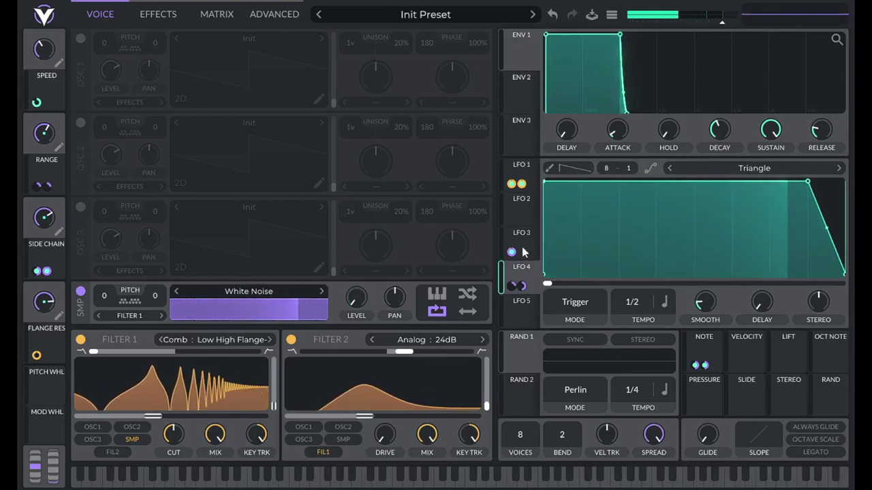
# Set LFO 4 to Envelope mode at 16/1, with the SPEED macro modulating its tempo
pyautogui.moveTo(522, 185)
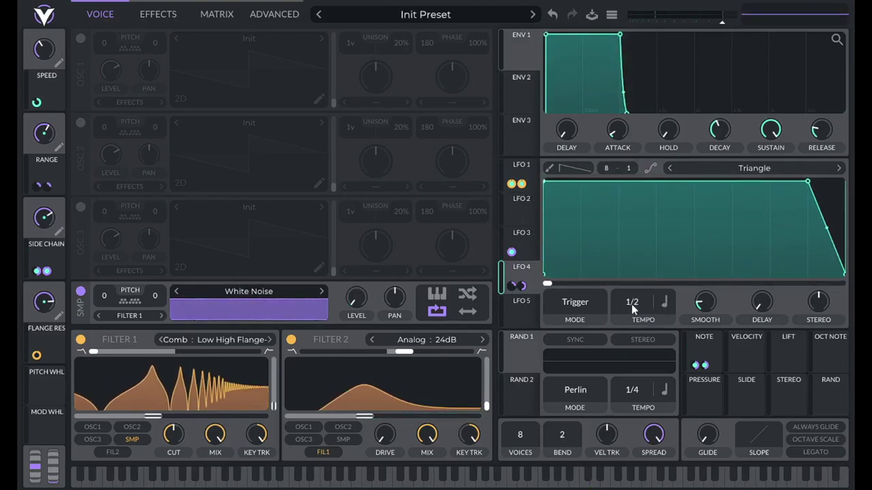
pyautogui.moveTo(631, 304); pyautogui.dragTo(630, 357)
pyautogui.moveTo(40, 85); pyautogui.dragTo(630, 305)
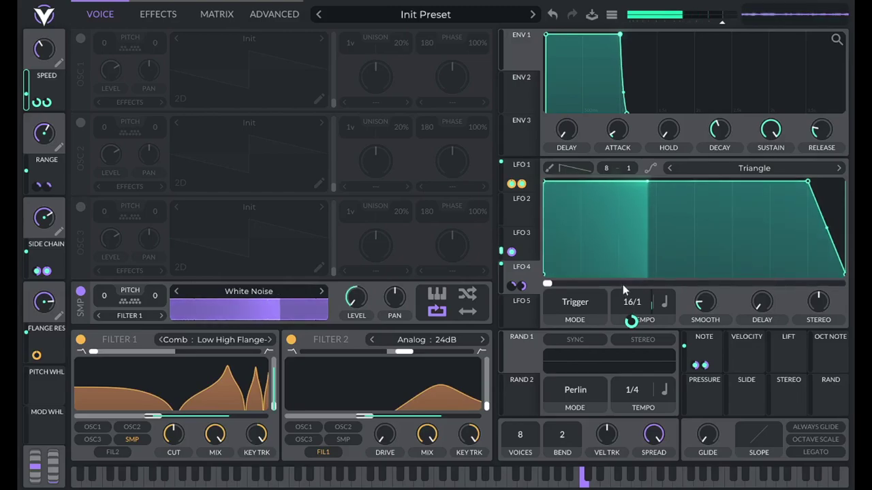
pyautogui.click(575, 302)
pyautogui.click(574, 349)
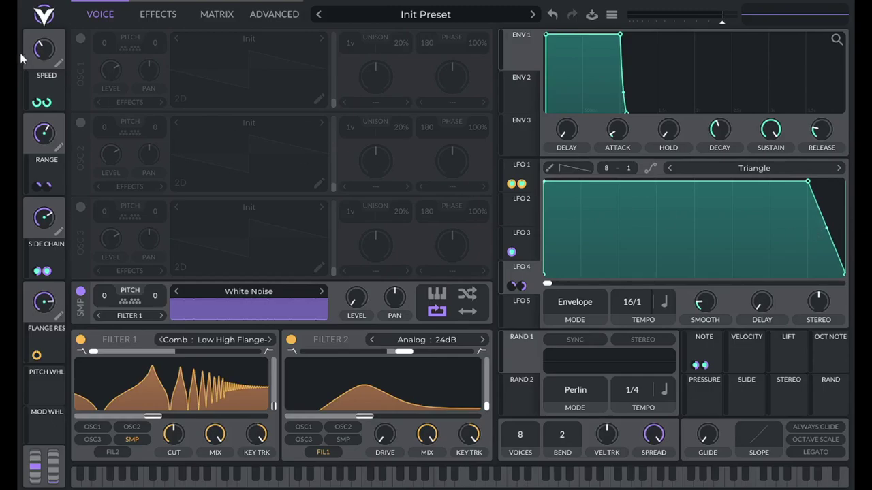
# Audition the sound with the SPEED macro lowered to 0.100, then raise it again
pyautogui.moveTo(45, 53)
pyautogui.press('a')
pyautogui.moveTo(47, 55); pyautogui.dragTo(38, 97)
pyautogui.press('a')
pyautogui.moveTo(48, 54); pyautogui.dragTo(47, 33)
# Sort the modulation matrix by source and remove the stray Macro 1 to Modulation 11 Power routing
pyautogui.click(215, 13)
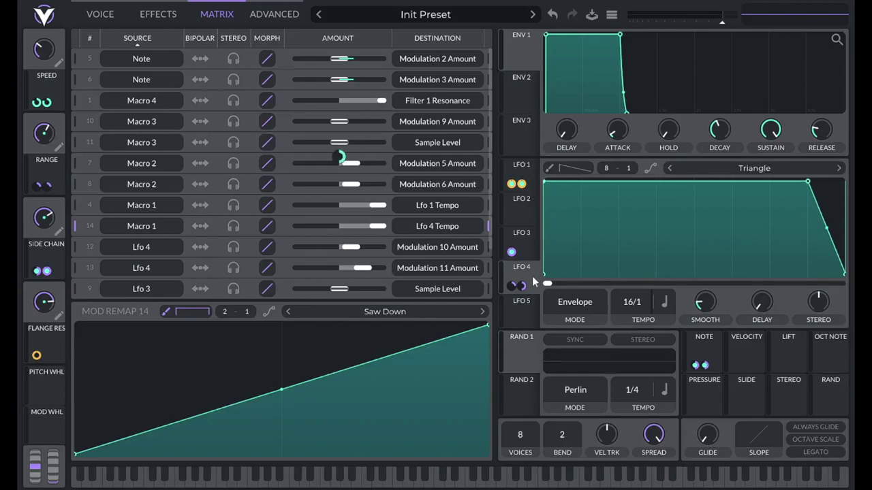
pyautogui.click(143, 38)
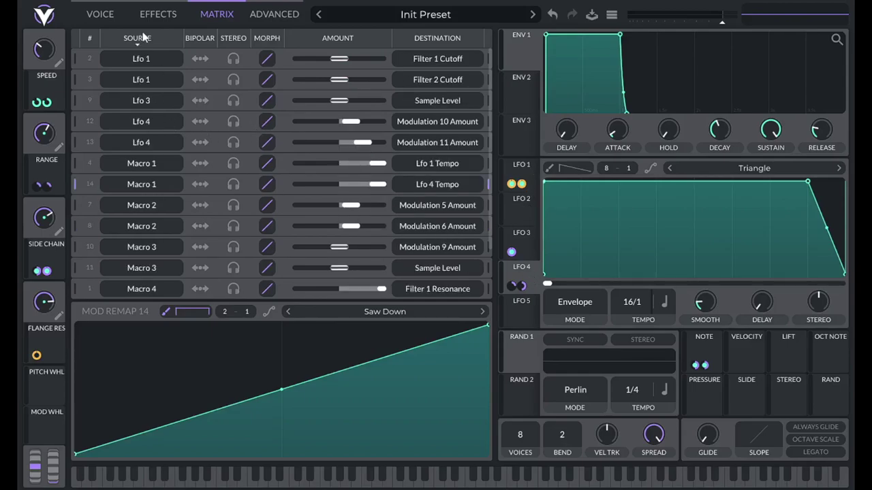
pyautogui.scroll(-2, 150, 177)
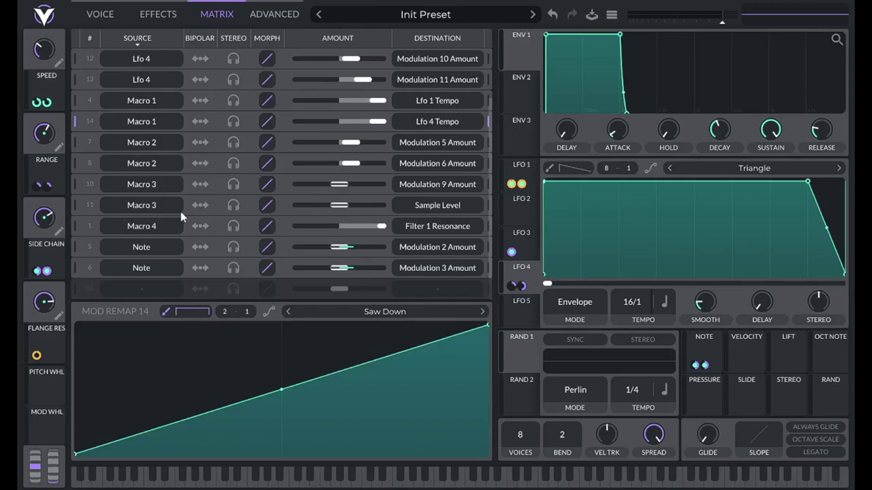
pyautogui.moveTo(42, 102); pyautogui.dragTo(267, 205)
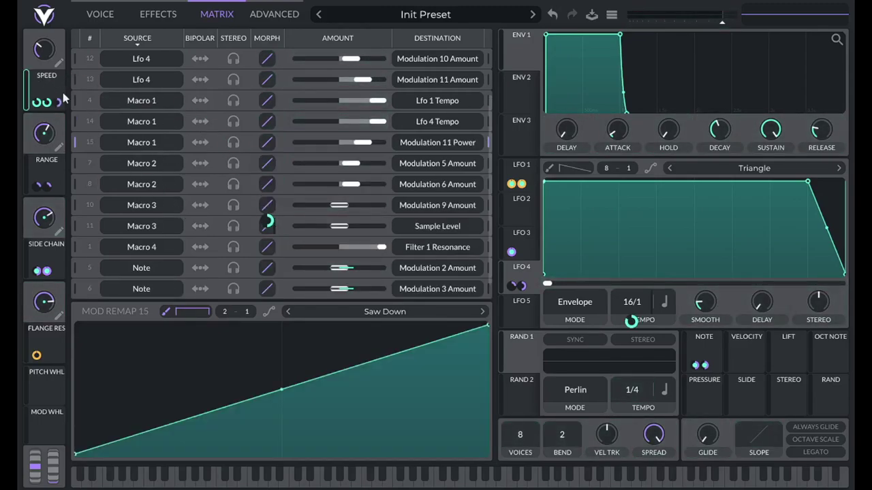
pyautogui.moveTo(38, 102); pyautogui.dragTo(37, 114)
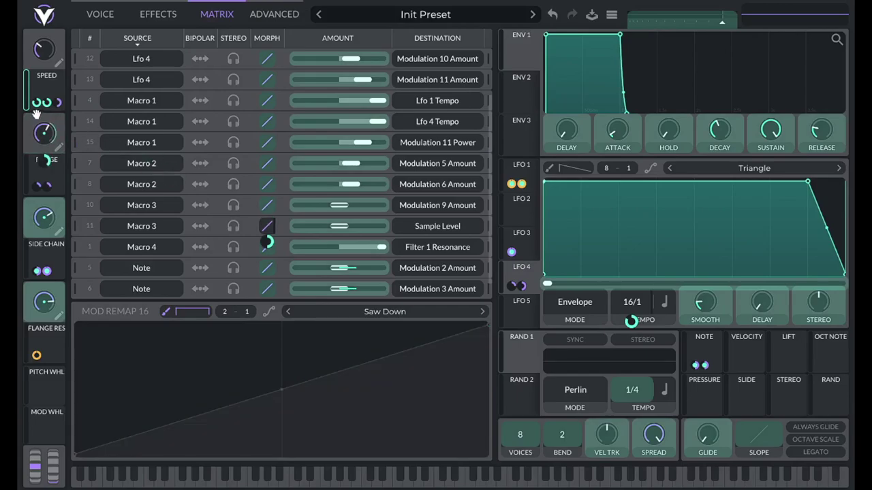
pyautogui.moveTo(36, 114); pyautogui.dragTo(40, 103)
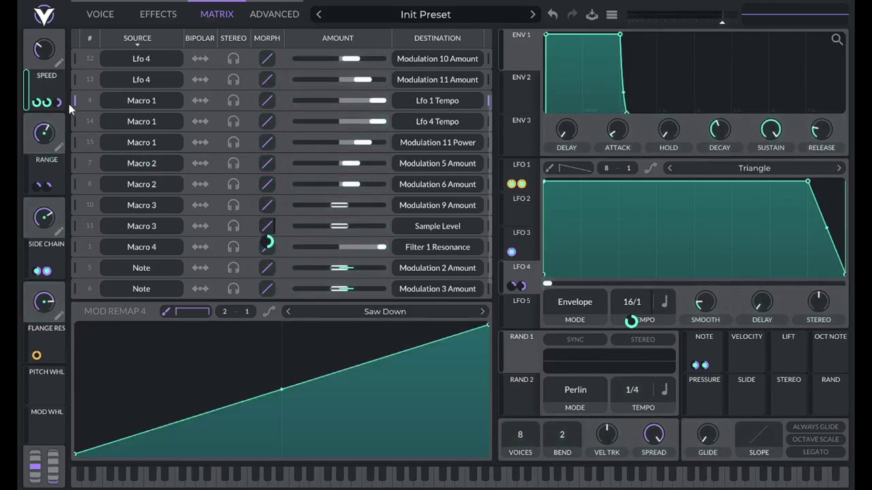
pyautogui.rightClick(61, 105)
pyautogui.click(76, 111)
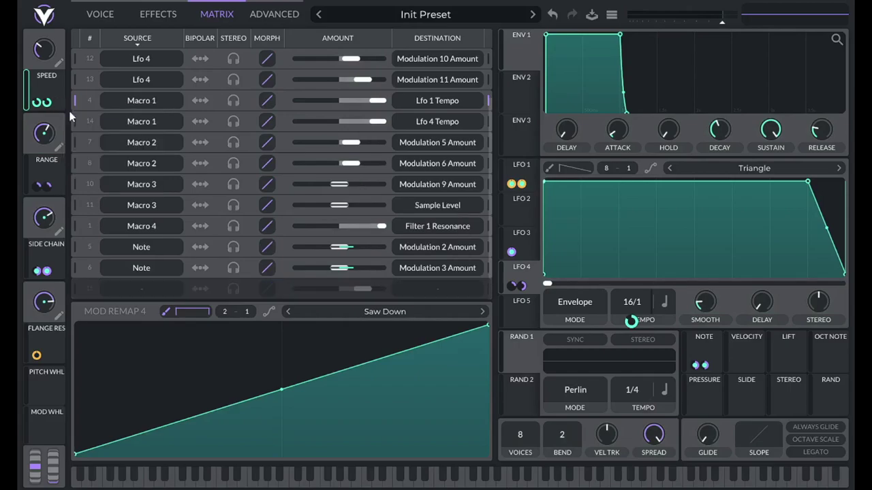
pyautogui.scroll(3, 147, 76)
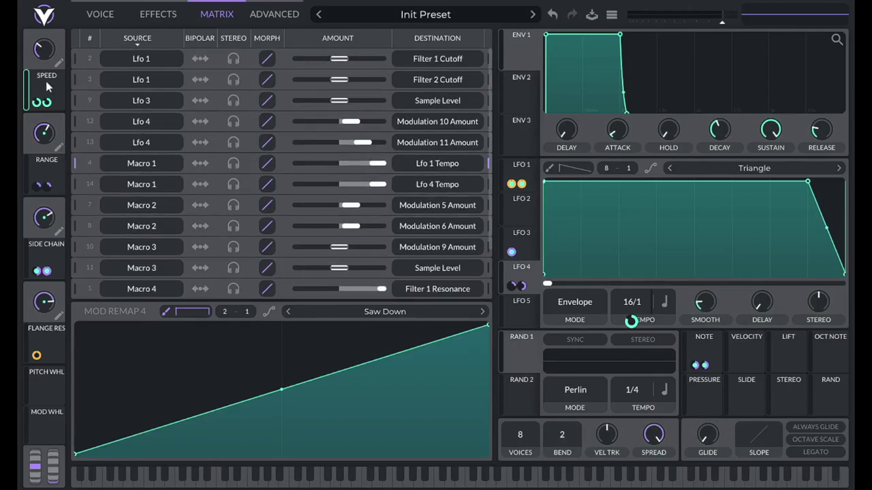
# Route the SPEED macro to Modulation 12 Power and Modulation 13 Power
pyautogui.moveTo(42, 103); pyautogui.dragTo(267, 140)
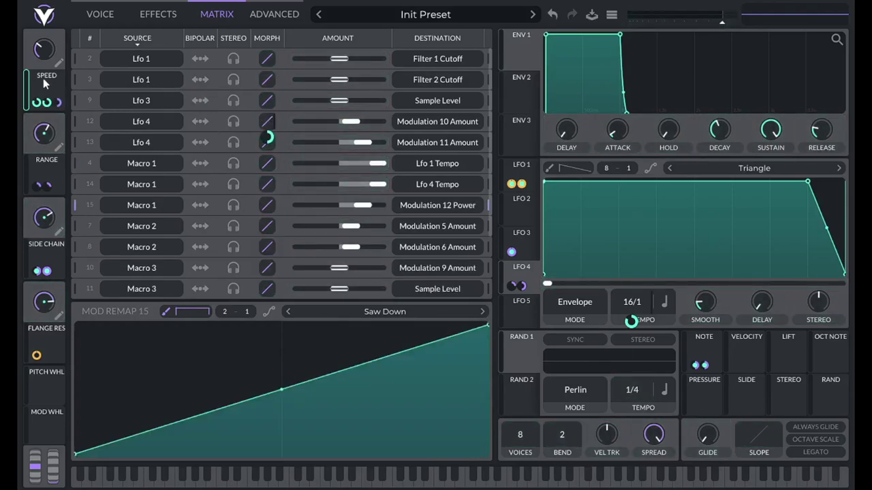
pyautogui.moveTo(42, 102); pyautogui.dragTo(267, 139)
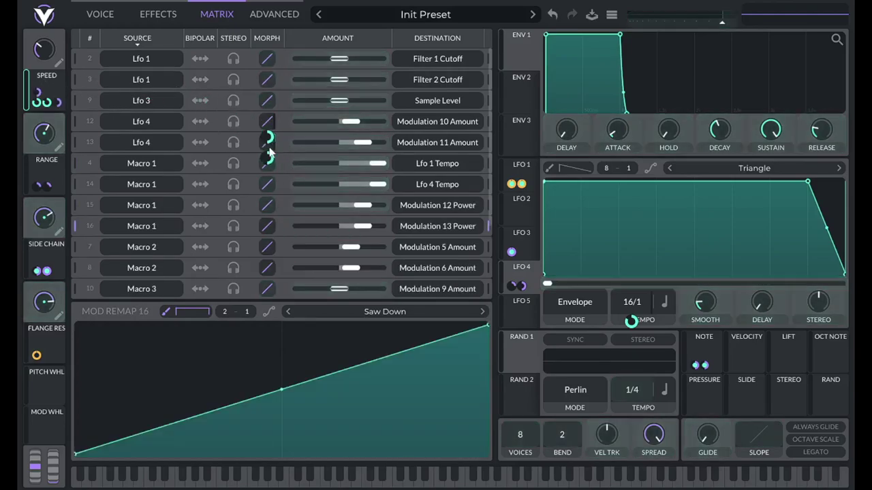
pyautogui.scroll(-5, 125, 176)
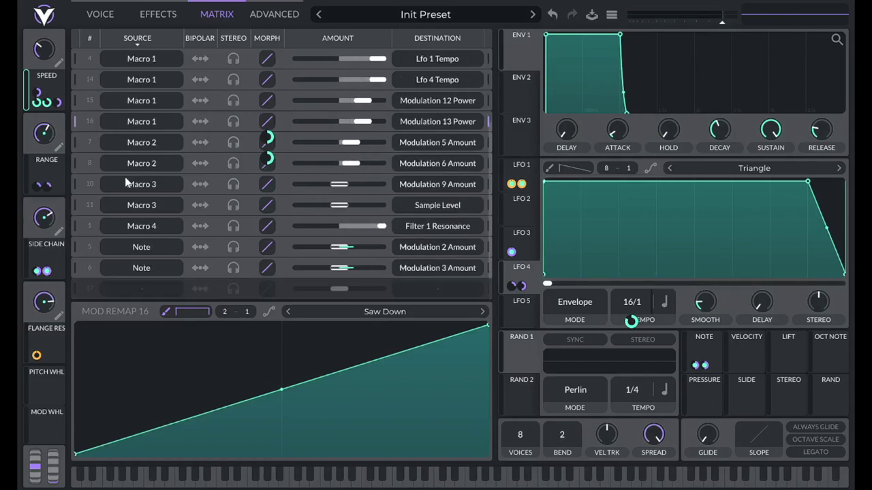
pyautogui.scroll(5, 106, 177)
pyautogui.scroll(-1, 87, 190)
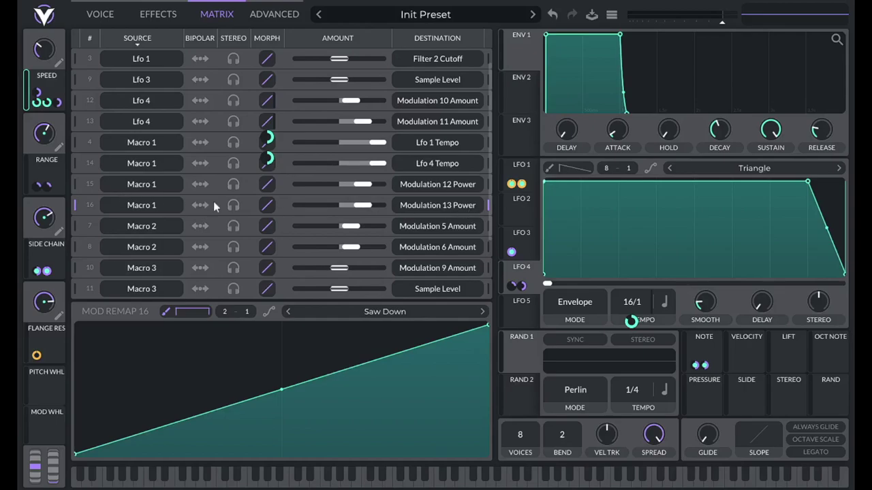
# Set the Modulation 13 and 12 Power remaps to Saw Down, then return to the Voice page
pyautogui.click(390, 315)
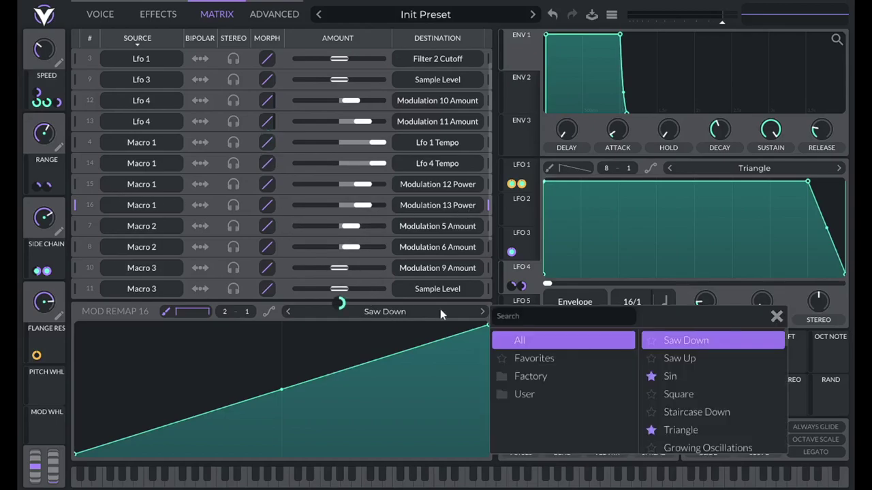
pyautogui.click(727, 348)
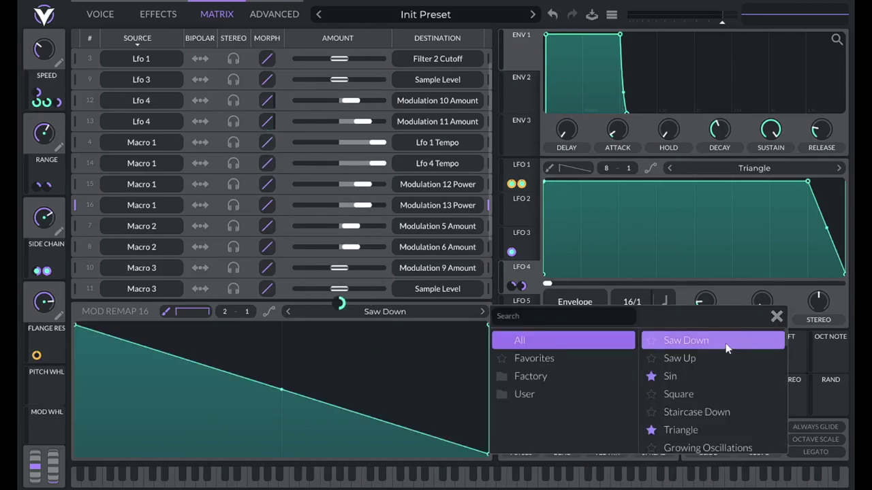
pyautogui.click(74, 186)
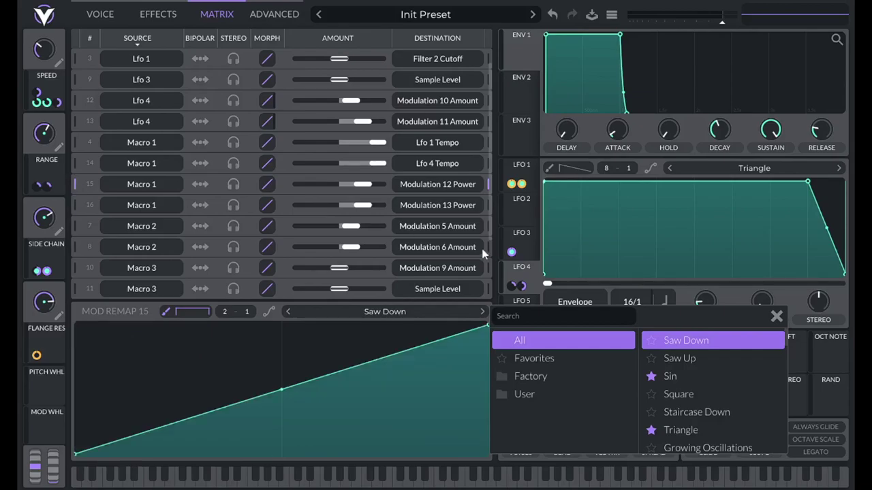
pyautogui.click(735, 348)
pyautogui.click(775, 317)
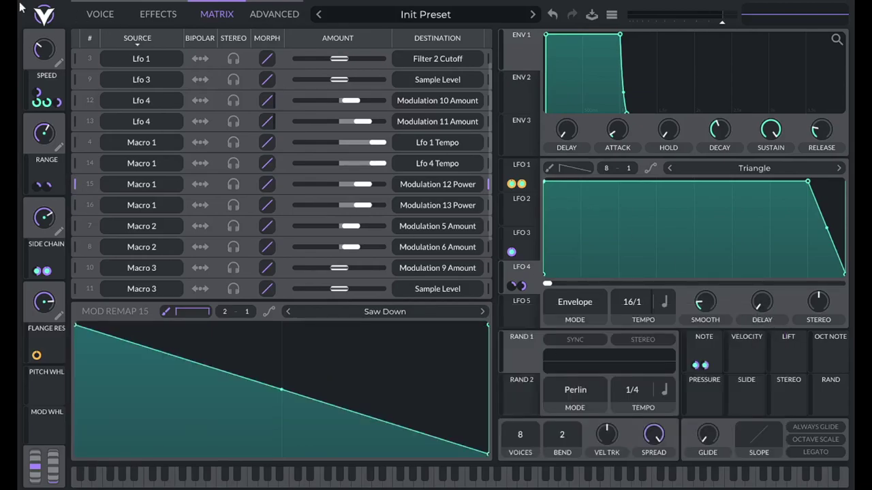
pyautogui.click(99, 13)
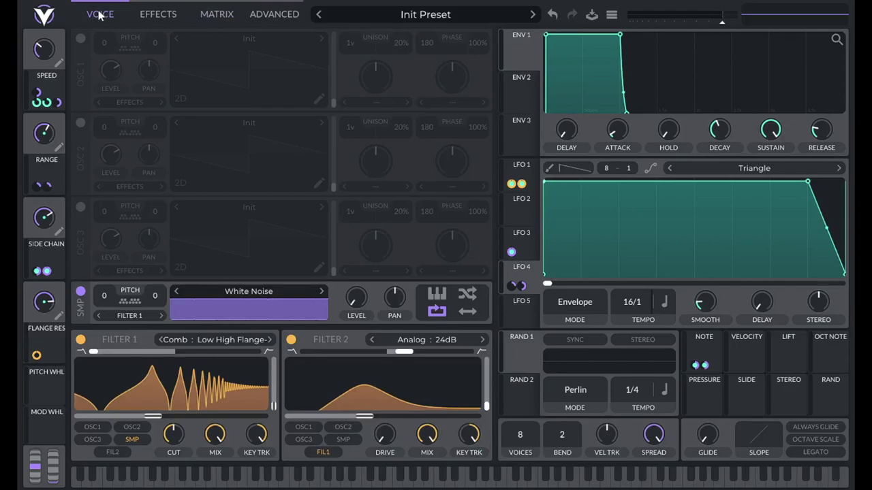
# Try bending LFO 1's falling segment, then straighten it back to a linear slope
pyautogui.moveTo(825, 230); pyautogui.dragTo(807, 164)
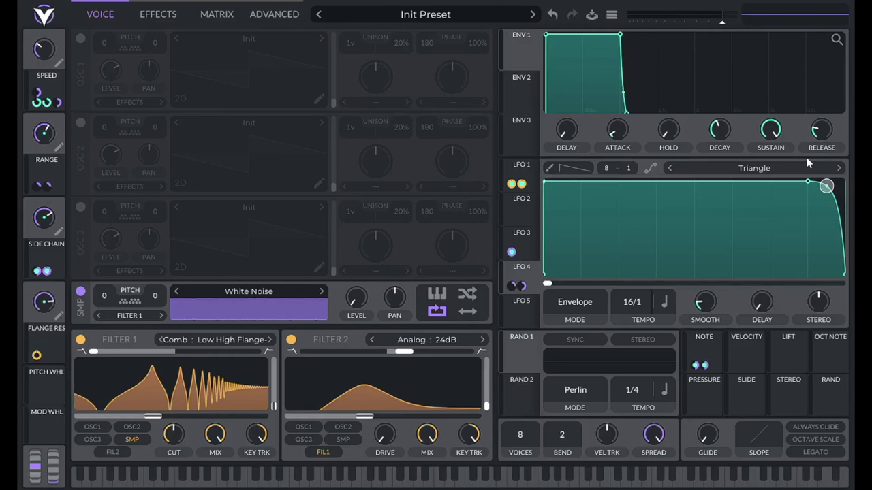
pyautogui.moveTo(805, 162); pyautogui.dragTo(806, 87)
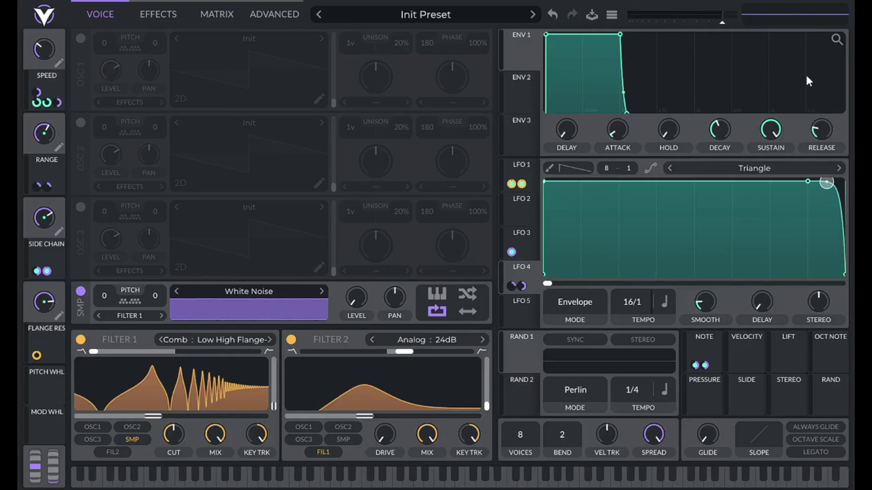
pyautogui.moveTo(806, 80); pyautogui.dragTo(828, 227)
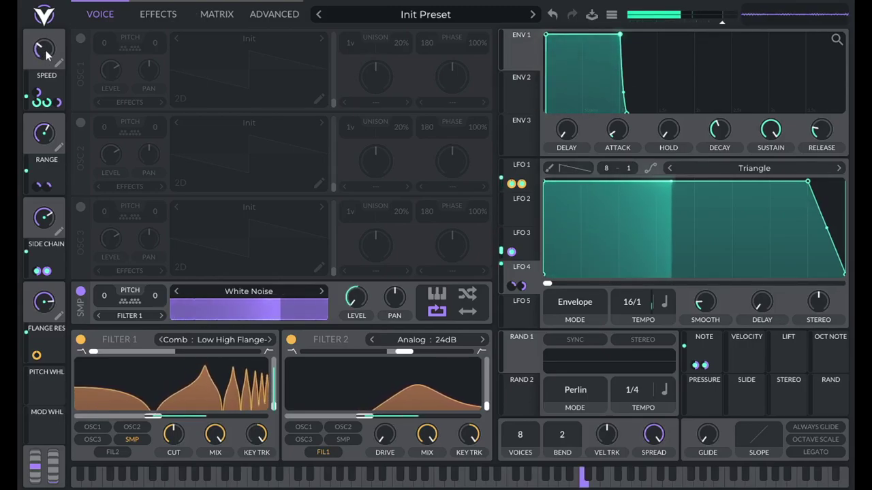
# Lower the SPEED macro to 0.206, then raise it to about 0.59
pyautogui.moveTo(44, 49); pyautogui.dragTo(28, 71)
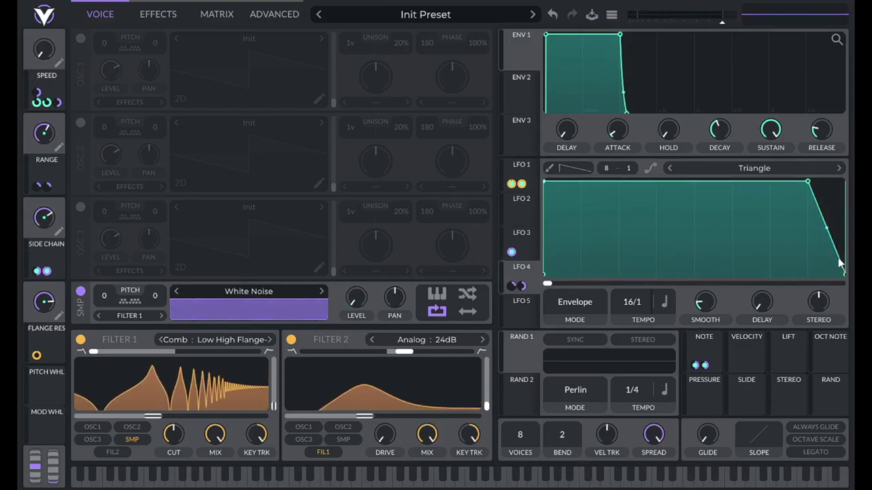
pyautogui.moveTo(38, 49); pyautogui.dragTo(54, 12)
pyautogui.moveTo(45, 49)
# Enable the reverb and enter exact values for mix 25, decay time and size
pyautogui.click(158, 15)
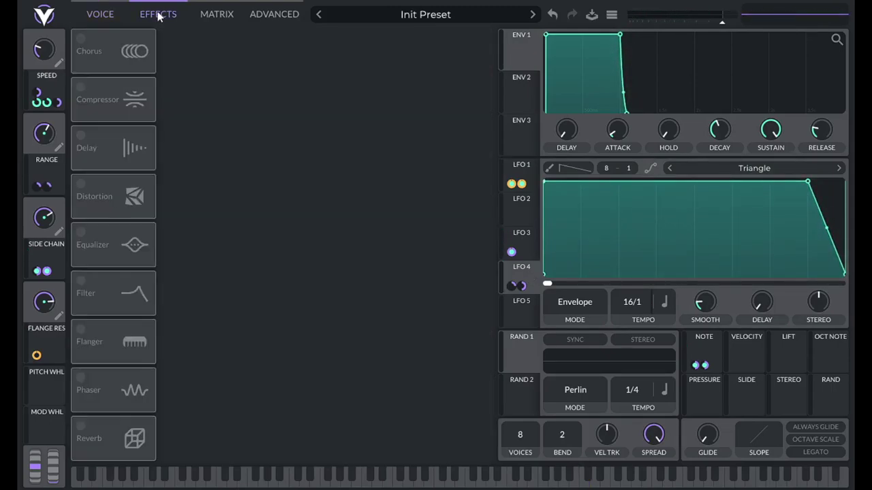
pyautogui.click(81, 426)
pyautogui.rightClick(468, 45)
pyautogui.click(478, 59)
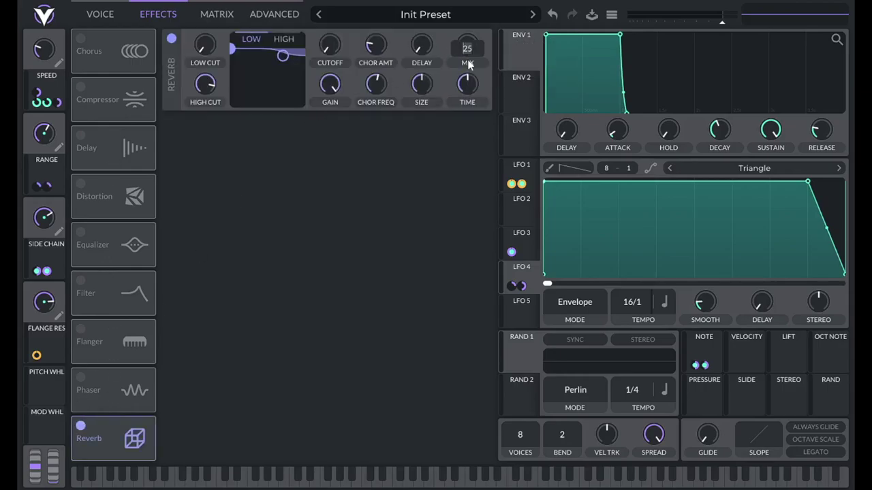
pyautogui.press('Return')
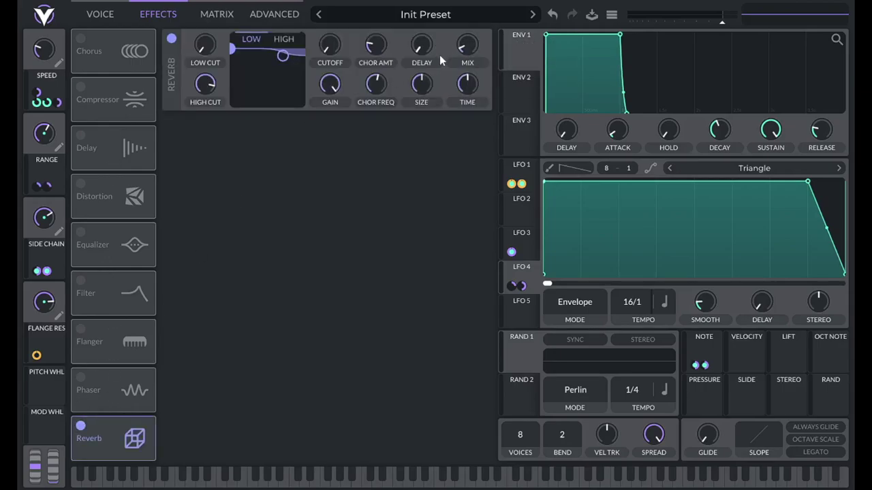
pyautogui.rightClick(465, 85)
pyautogui.click(485, 102)
pyautogui.press('Return')
pyautogui.rightClick(424, 83)
pyautogui.click(430, 103)
pyautogui.rightClick(420, 86)
pyautogui.click(433, 104)
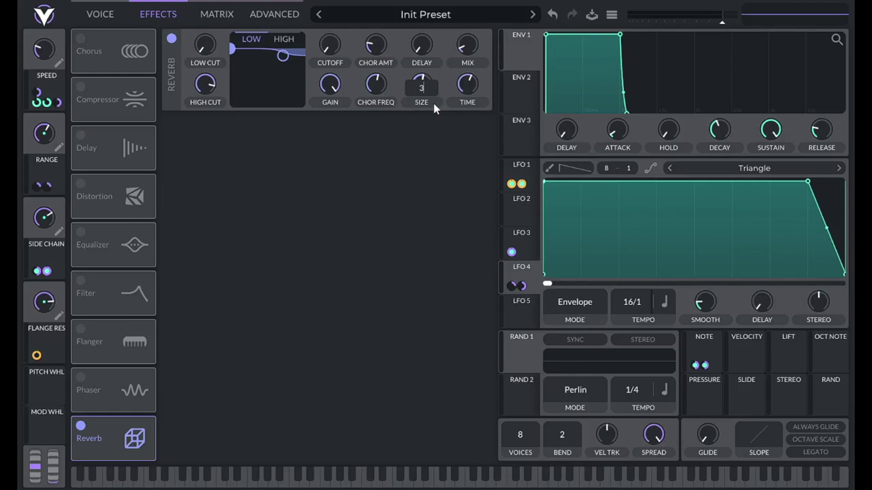
# Cut the reverb low band by 6 dB, set high cutoff to 110, and route LFO 4 to mix
pyautogui.moveTo(233, 45); pyautogui.dragTo(248, 138)
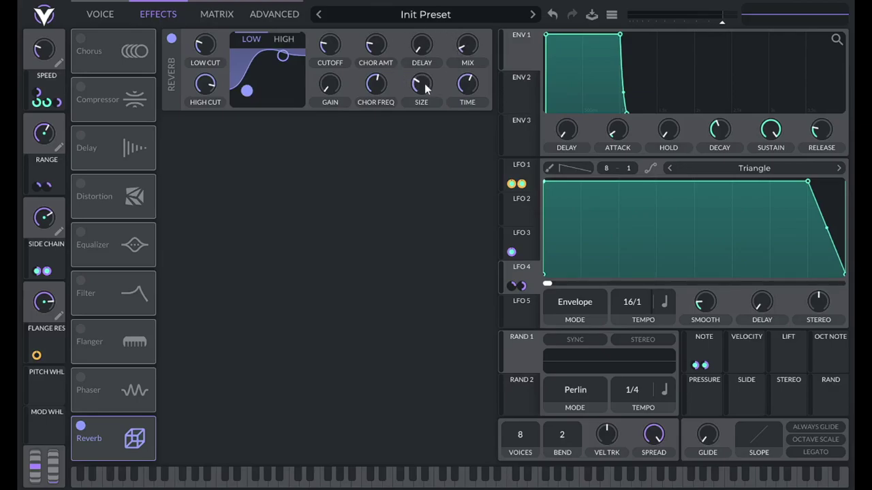
pyautogui.click(289, 41)
pyautogui.rightClick(332, 45)
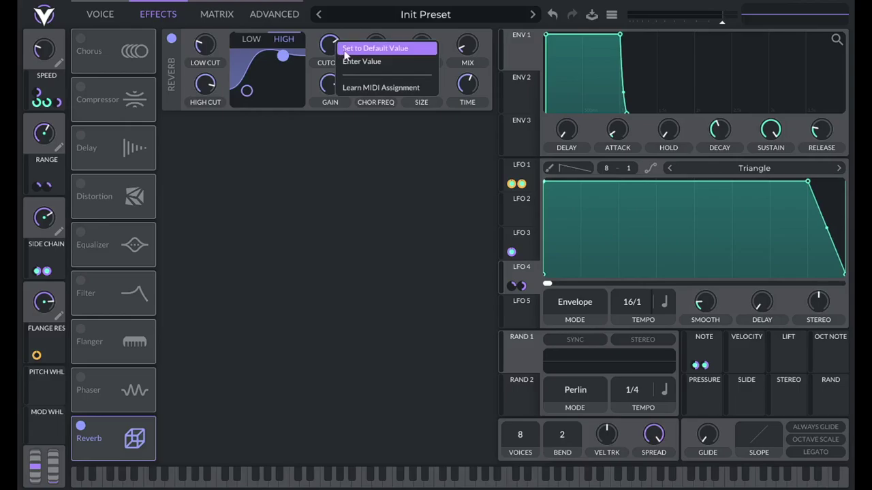
pyautogui.click(345, 64)
pyautogui.write('110')
pyautogui.press('Return')
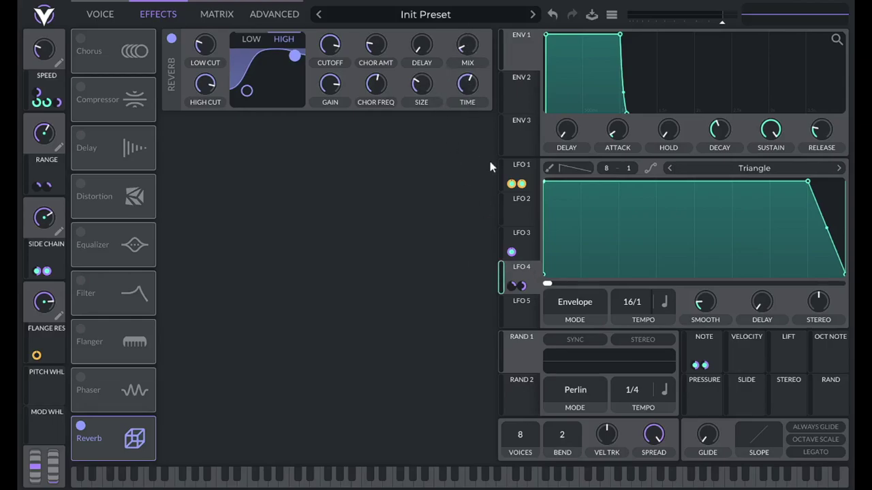
pyautogui.moveTo(522, 280); pyautogui.dragTo(467, 45)
# Set LFO 4's reverb mix modulation amount to 0.25
pyautogui.rightClick(534, 286)
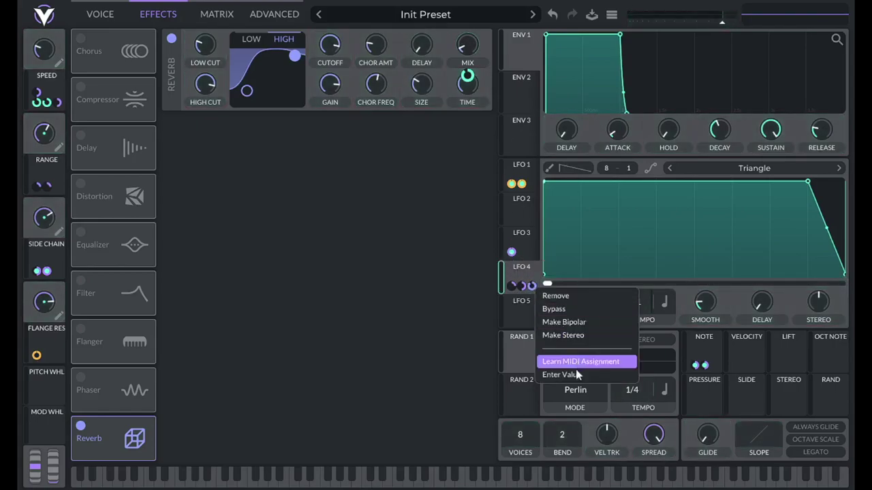
pyautogui.click(577, 370)
pyautogui.write('0.25')
pyautogui.press('Return')
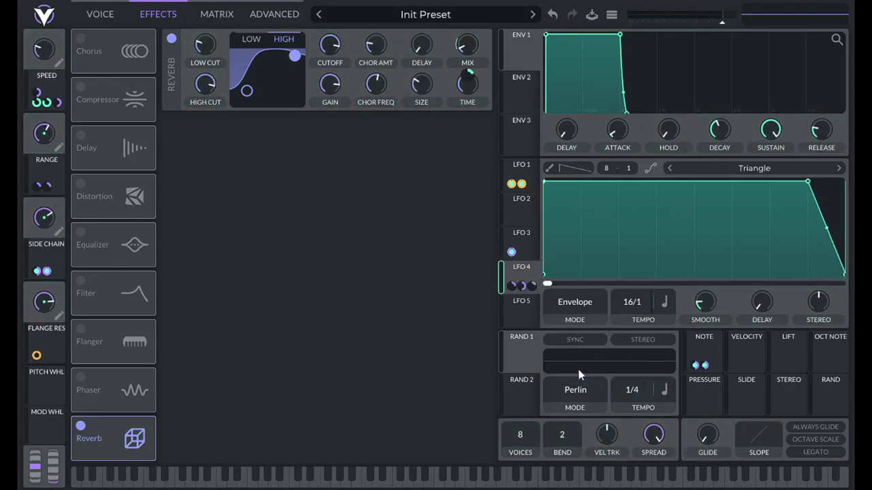
# Route LFO 4 to the reverb decay time with a modulation amount of 0.1
pyautogui.moveTo(517, 276); pyautogui.dragTo(475, 113)
pyautogui.moveTo(531, 287)
pyautogui.moveTo(545, 310)
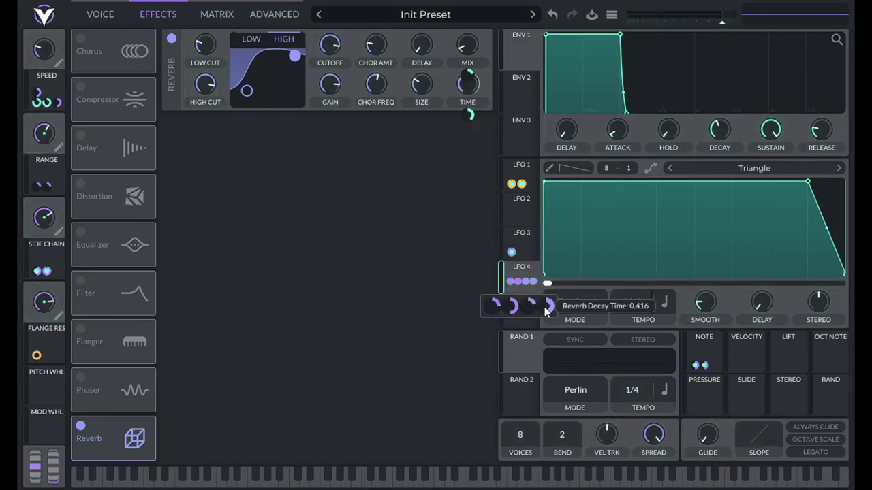
pyautogui.doubleClick(545, 308)
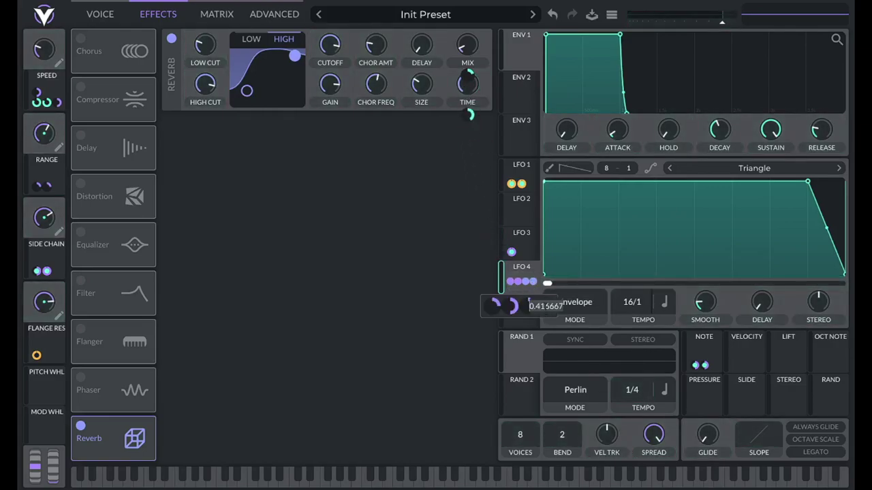
pyautogui.write('0.1')
pyautogui.press('Return')
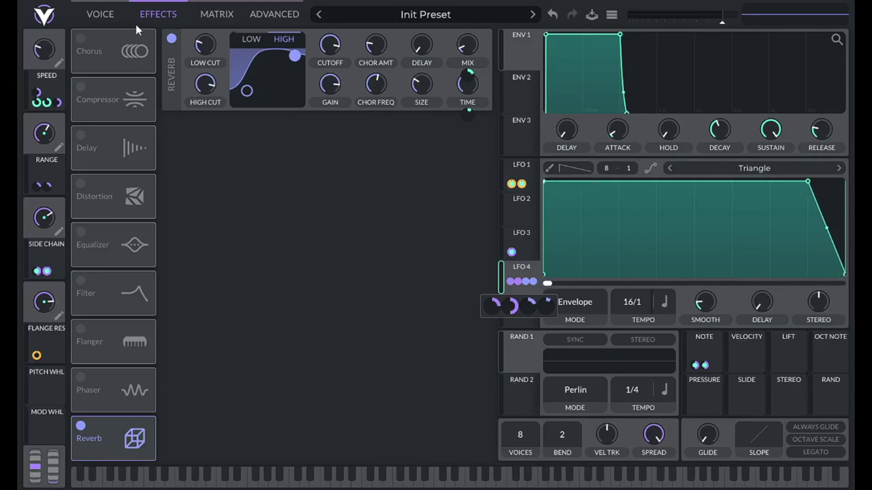
pyautogui.click(215, 14)
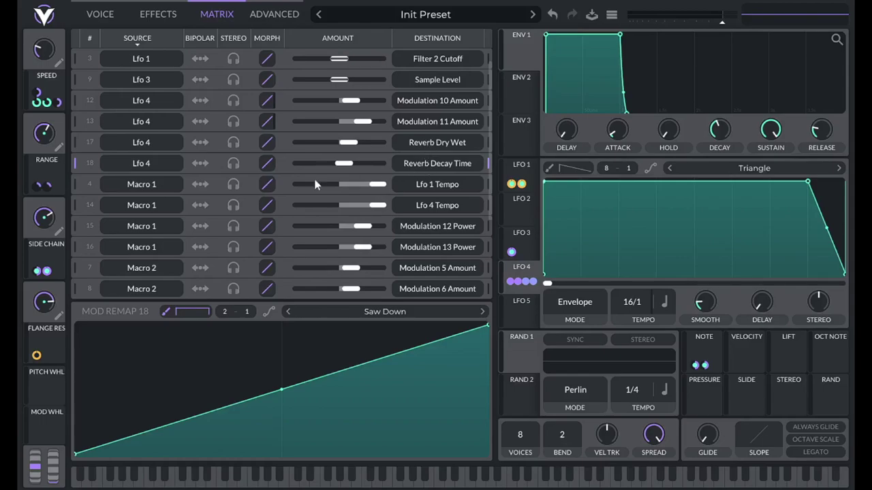
# Set the row 18 and row 17 reverb remaps to Saw Down, then go back to Effects
pyautogui.click(385, 311)
pyautogui.click(708, 339)
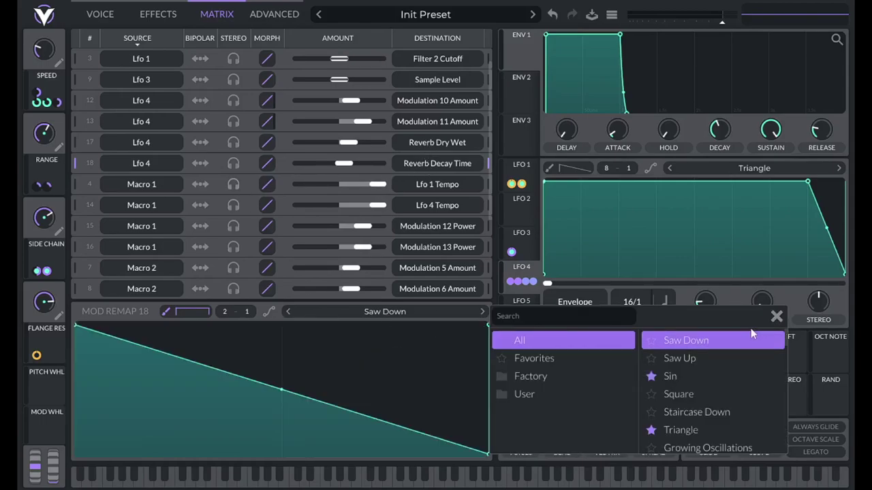
pyautogui.click(776, 316)
pyautogui.click(74, 143)
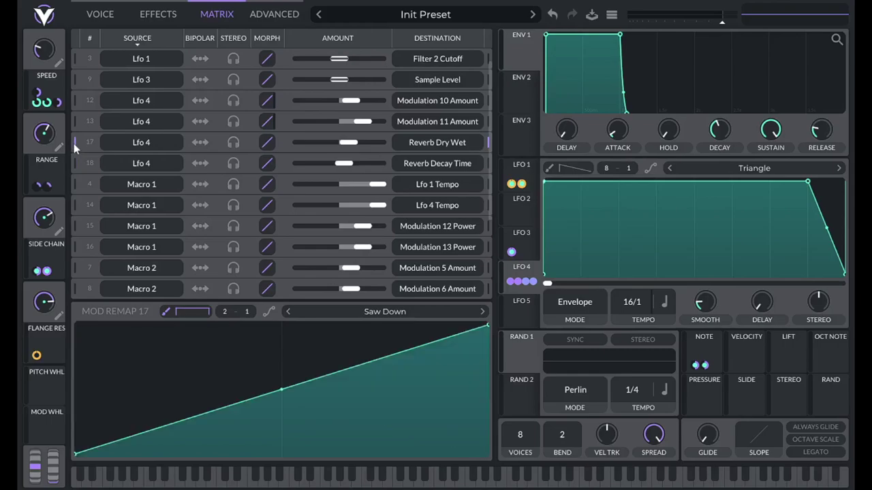
pyautogui.click(379, 312)
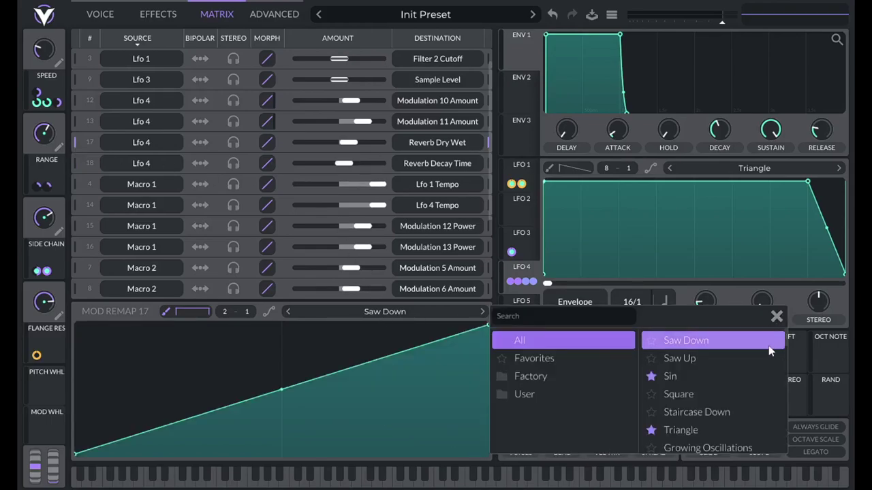
pyautogui.click(694, 347)
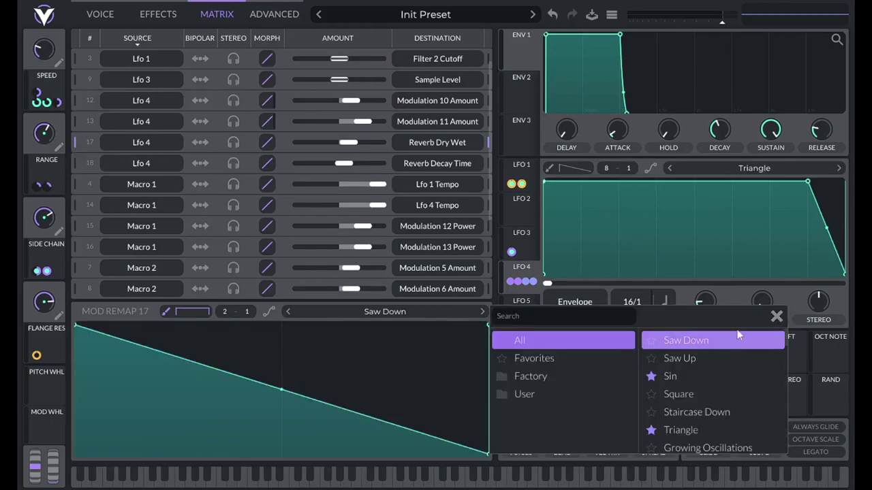
pyautogui.click(777, 316)
pyautogui.click(155, 15)
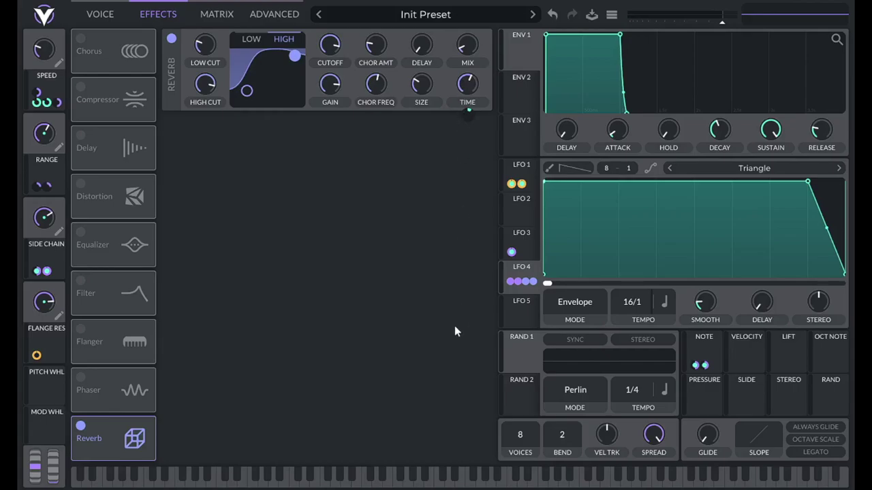
# Switch back to the Voice page showing the noise oscillator and both filters
pyautogui.click(100, 15)
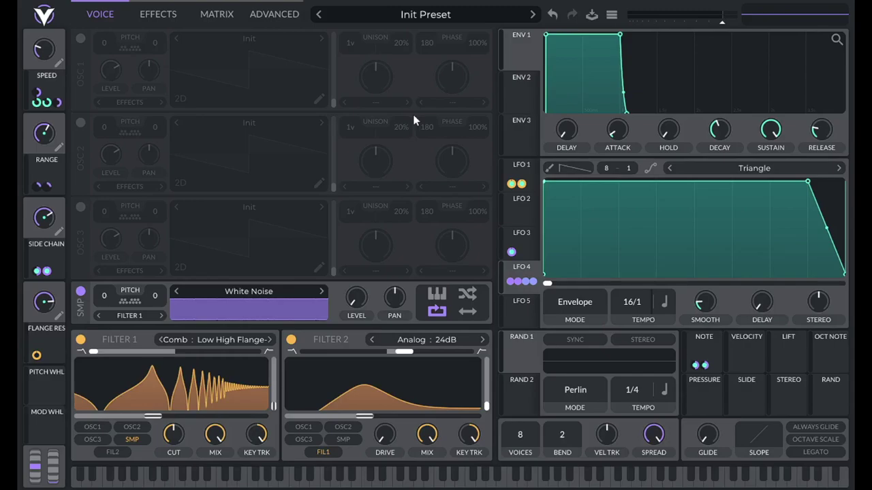
# Make LFO 2 a falling ramp routed to both filter cutoffs, with Note scaling those amounts
pyautogui.click(525, 213)
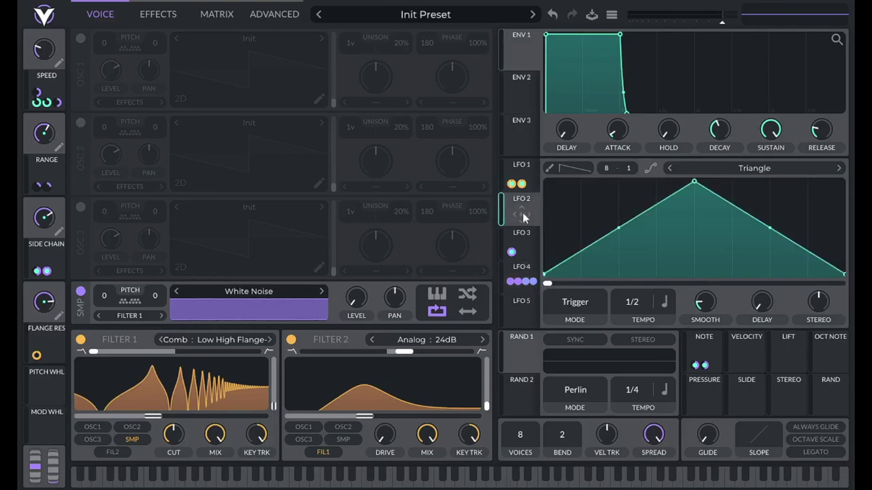
pyautogui.click(525, 168)
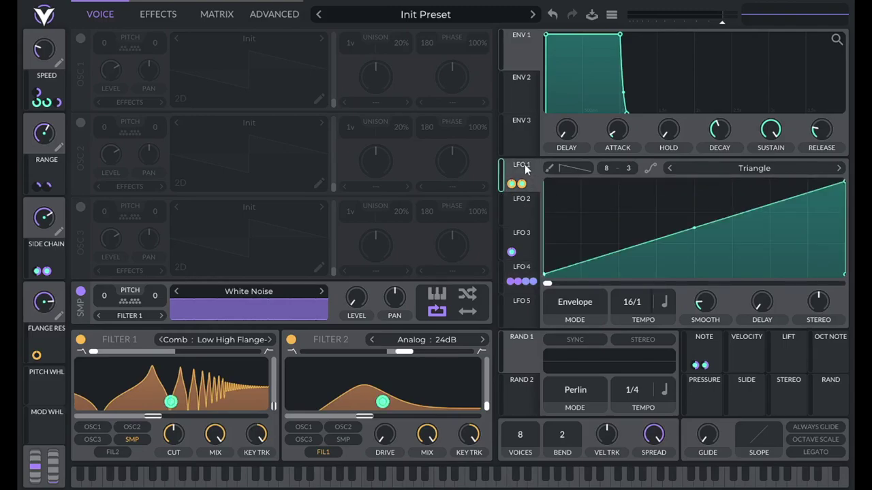
pyautogui.click(525, 213)
pyautogui.moveTo(701, 190); pyautogui.dragTo(545, 170)
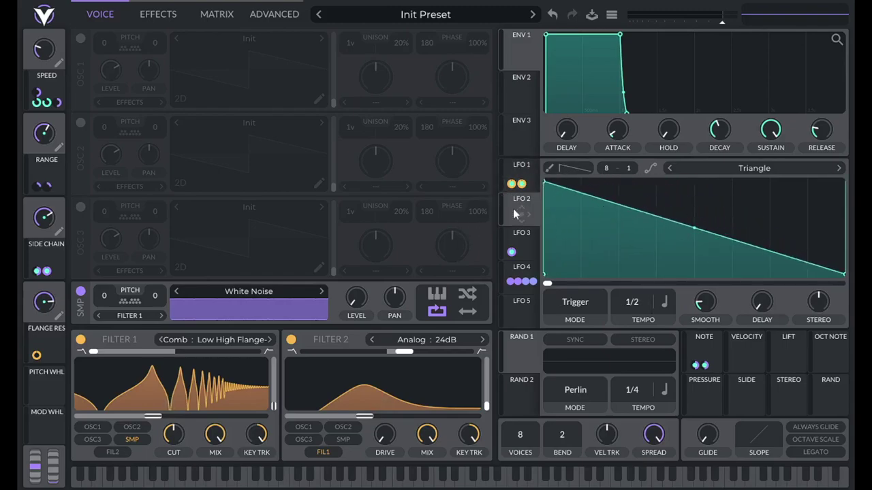
pyautogui.moveTo(514, 214)
pyautogui.mouseDown()
pyautogui.moveTo(522, 214)
pyautogui.moveTo(263, 385)
pyautogui.moveTo(151, 419)
pyautogui.mouseUp()
pyautogui.moveTo(523, 214)
pyautogui.mouseDown()
pyautogui.moveTo(452, 334)
pyautogui.moveTo(382, 402)
pyautogui.mouseUp()
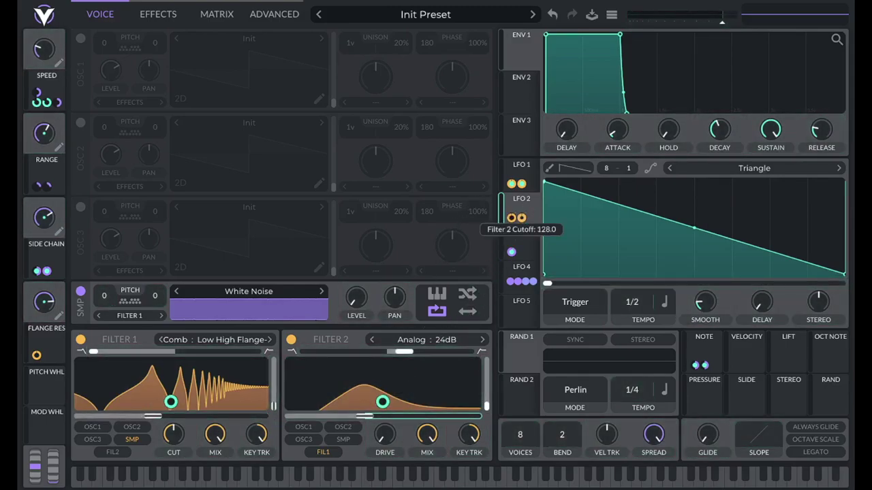
pyautogui.moveTo(522, 240); pyautogui.dragTo(522, 219)
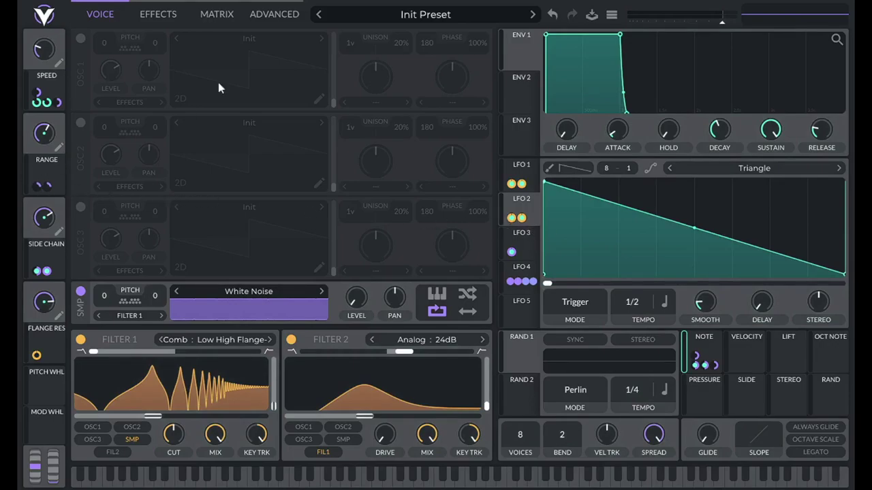
# In the matrix sorted by source, set the remaps of routings 21 and 22 to Saw Down
pyautogui.click(220, 14)
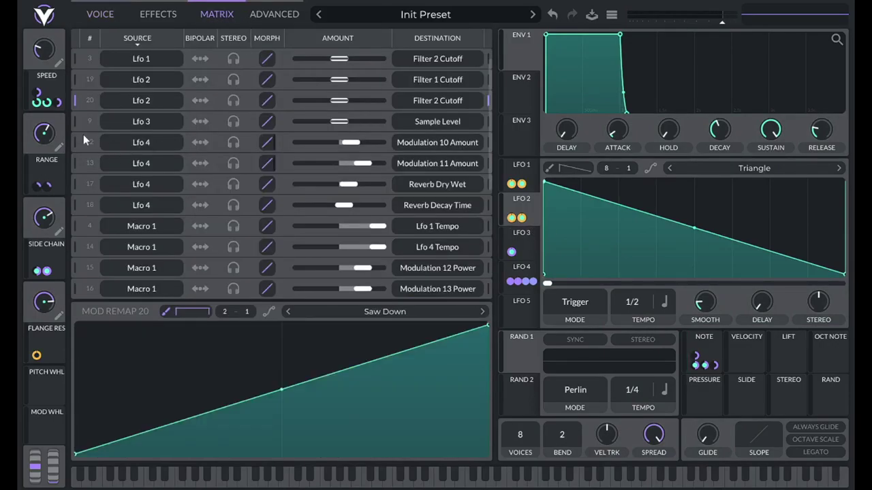
pyautogui.click(140, 38)
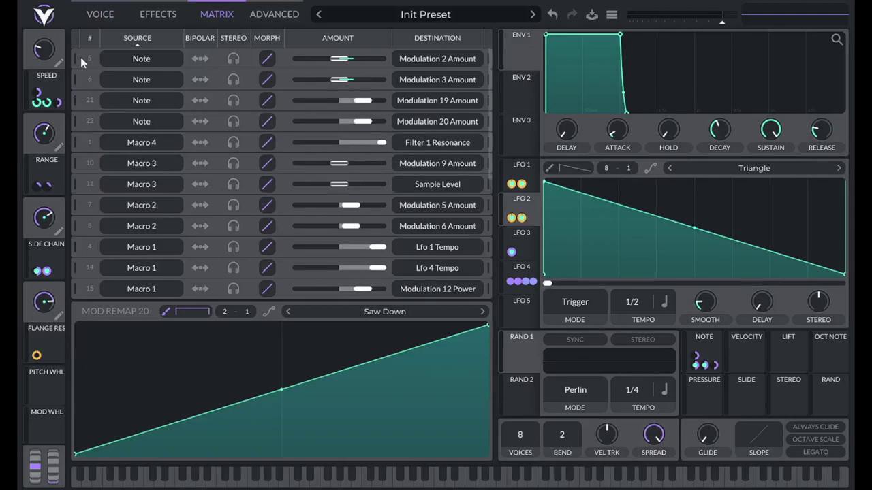
pyautogui.click(76, 79)
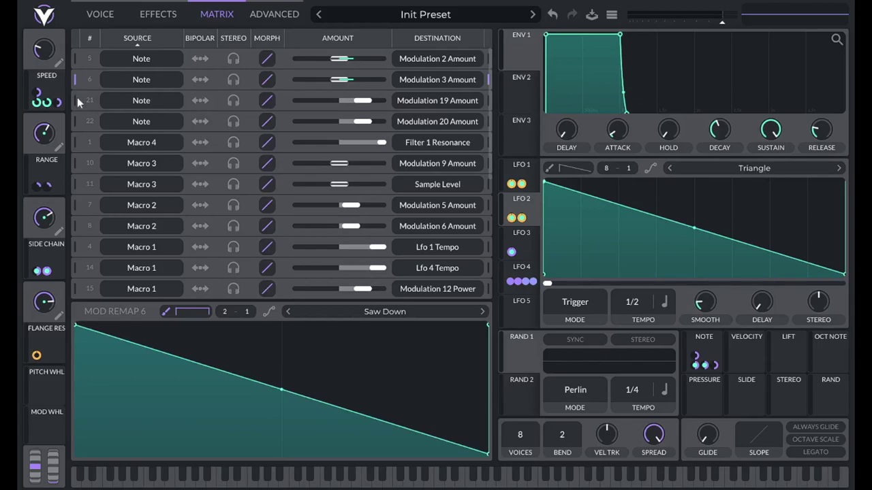
pyautogui.click(76, 100)
pyautogui.click(430, 314)
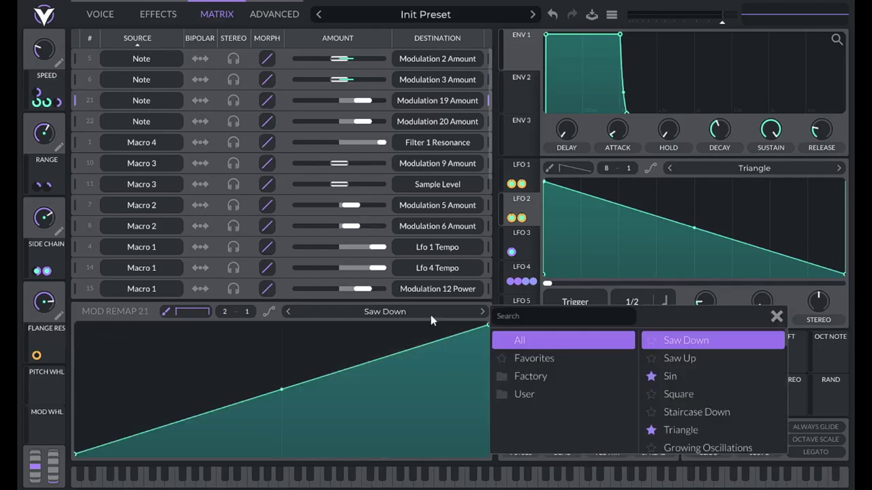
pyautogui.click(652, 341)
pyautogui.click(74, 121)
pyautogui.click(685, 339)
pyautogui.click(767, 313)
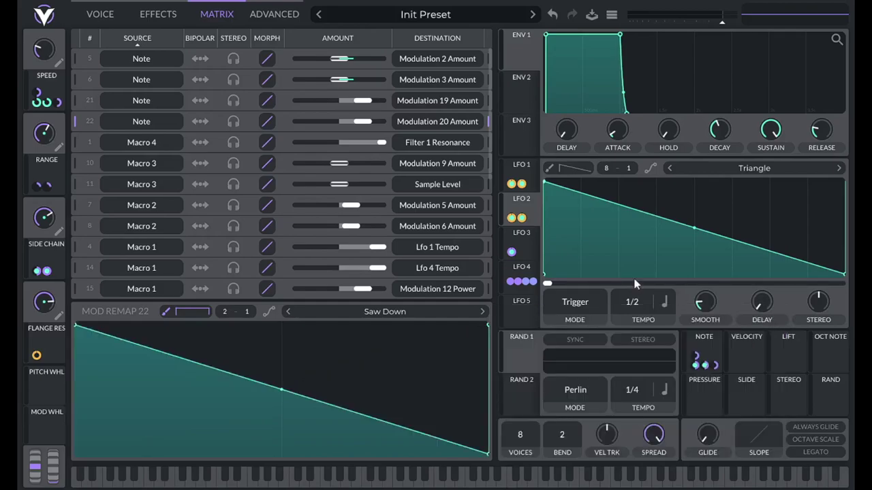
# Route the RANGE macro onto Modulation 22 and Modulation 21 amounts
pyautogui.moveTo(55, 182); pyautogui.dragTo(339, 121)
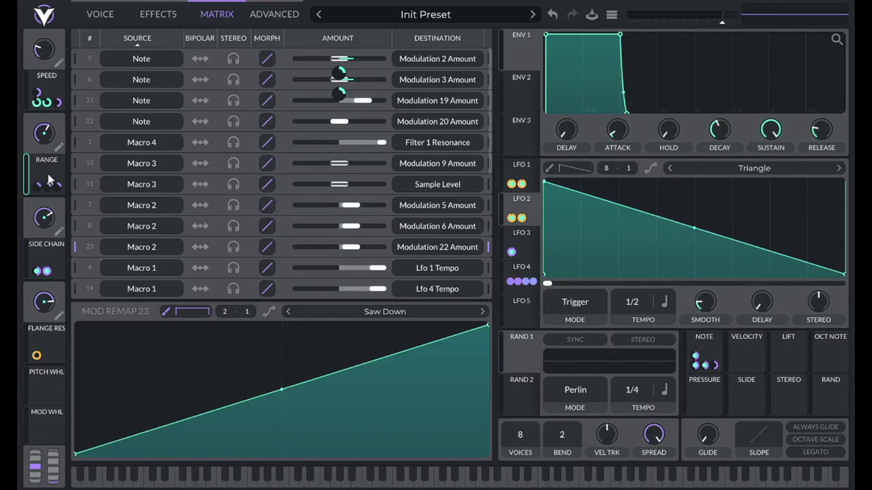
pyautogui.moveTo(47, 185); pyautogui.dragTo(710, 365)
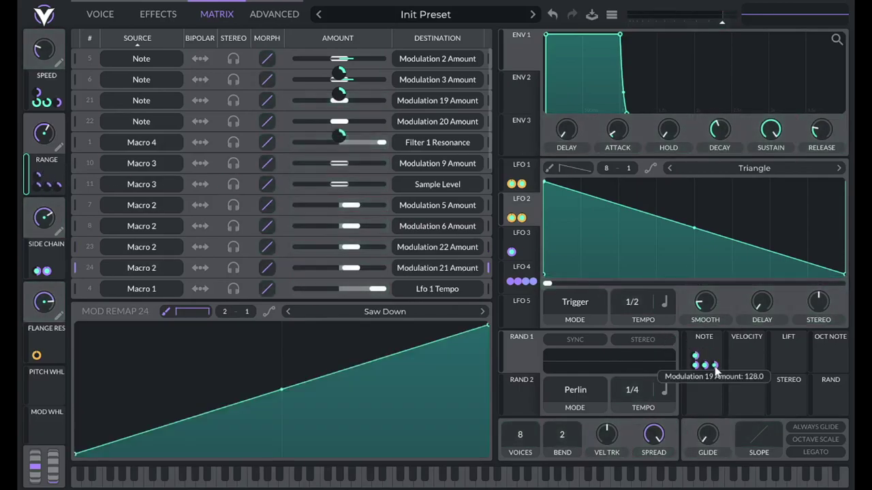
pyautogui.click(94, 18)
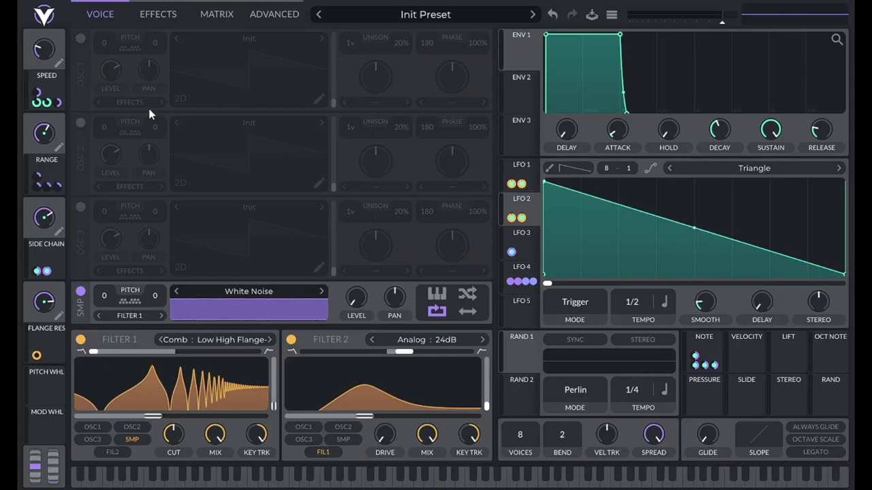
# Set LFO 2 to Envelope mode at 16/1 tempo, let SPEED modulate the tempo, and audition a note
pyautogui.moveTo(34, 178)
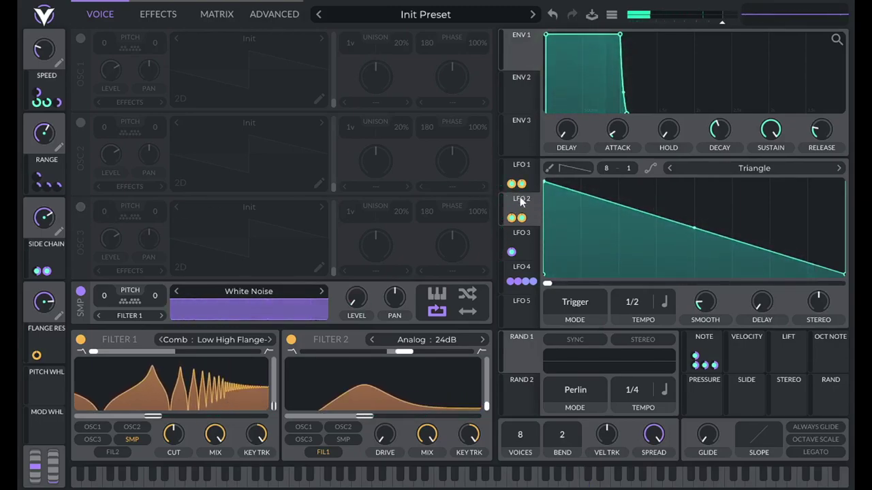
pyautogui.click(589, 308)
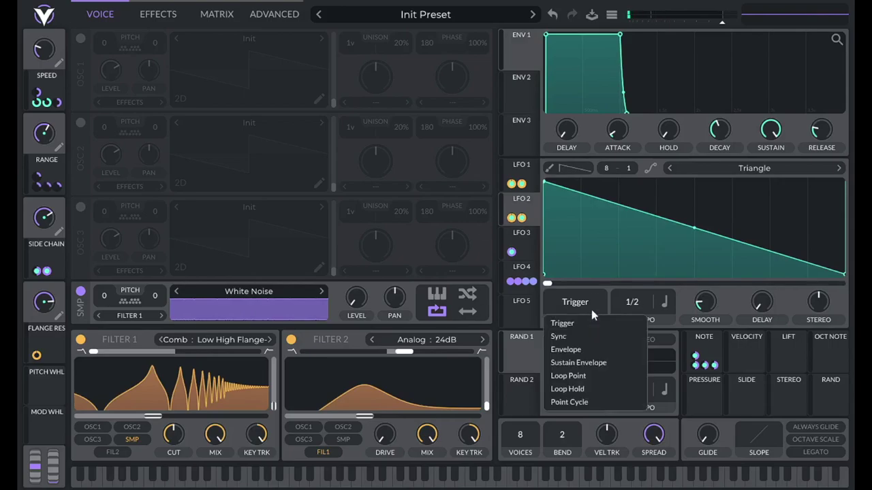
pyautogui.click(567, 350)
pyautogui.moveTo(647, 305); pyautogui.dragTo(640, 362)
pyautogui.moveTo(52, 86); pyautogui.dragTo(624, 312)
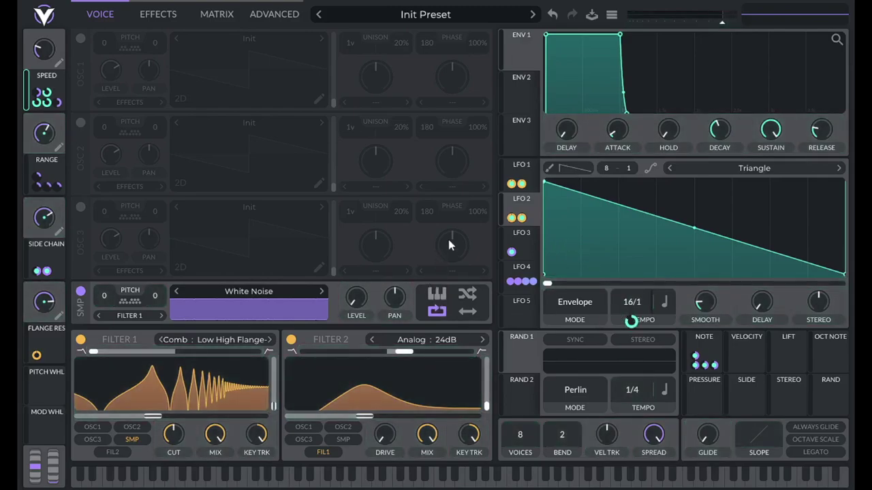
pyautogui.press('a')
# Route the mod wheel onto the RANGE macro and pick the Half brush for remap drawing
pyautogui.moveTo(43, 434); pyautogui.dragTo(46, 188)
pyautogui.click(212, 15)
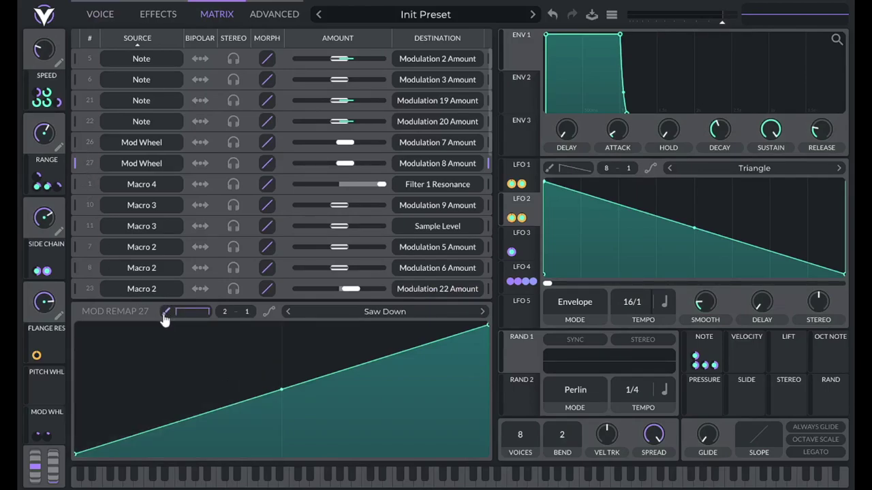
pyautogui.click(188, 311)
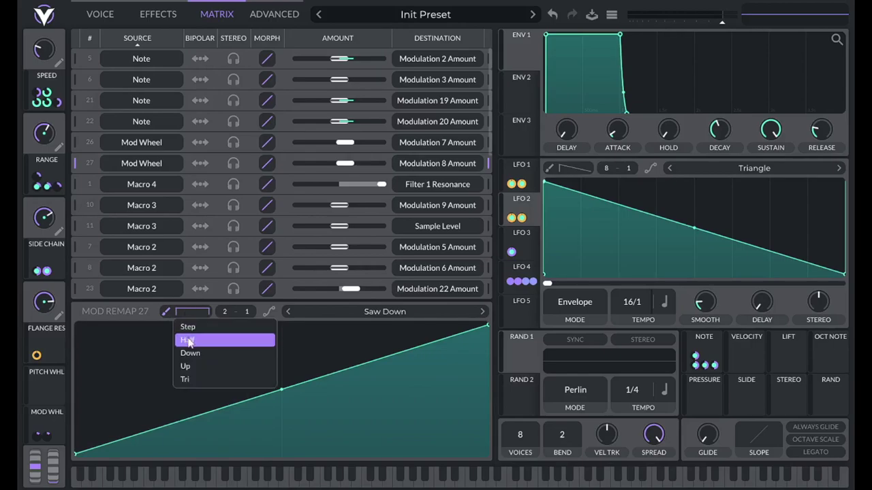
pyautogui.click(188, 339)
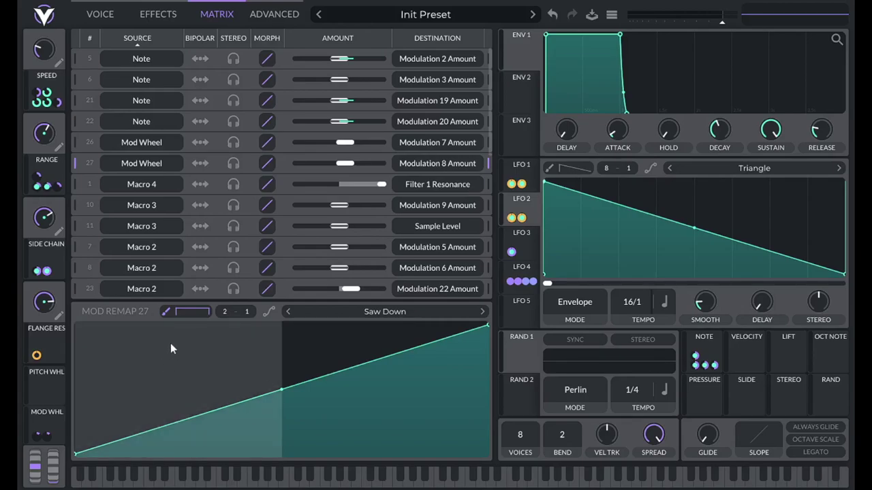
# Paint the remaps of routings 27 and 26 as square pulses, full below halfway, zero above
pyautogui.moveTo(171, 349)
pyautogui.mouseDown()
pyautogui.moveTo(180, 267)
pyautogui.moveTo(294, 352)
pyautogui.moveTo(354, 360)
pyautogui.moveTo(363, 372)
pyautogui.moveTo(366, 471)
pyautogui.mouseUp()
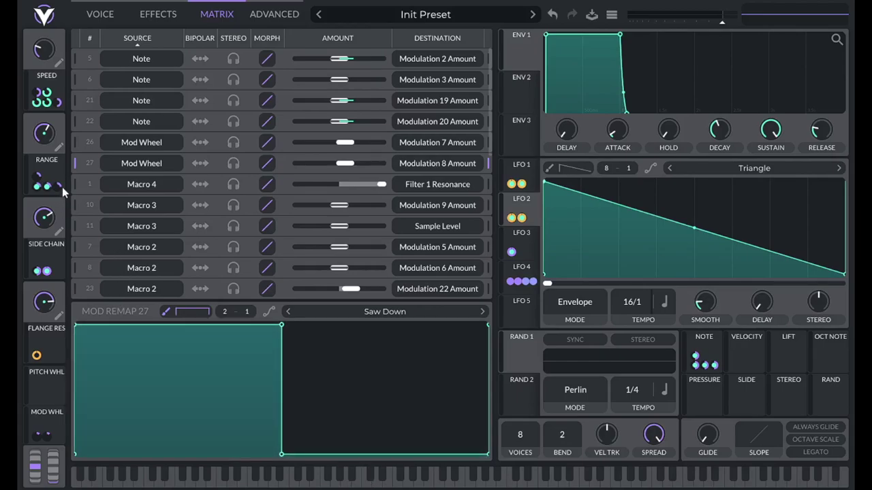
pyautogui.click(77, 142)
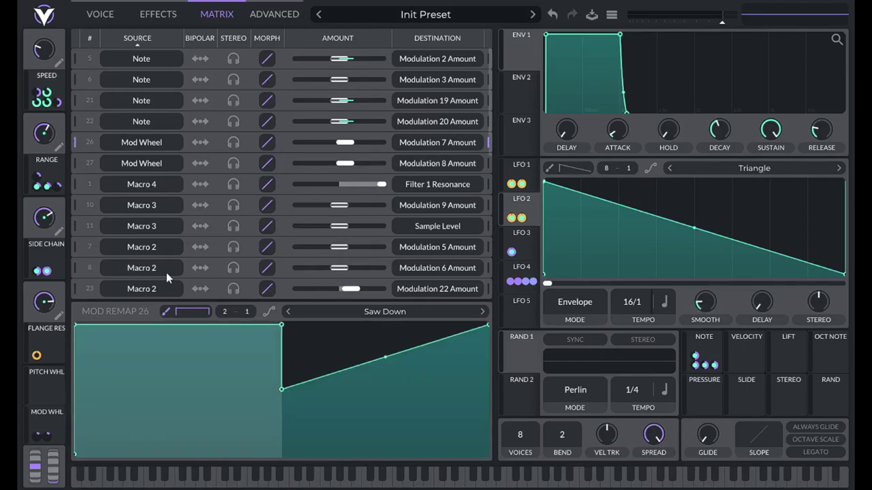
pyautogui.moveTo(381, 385); pyautogui.dragTo(382, 455)
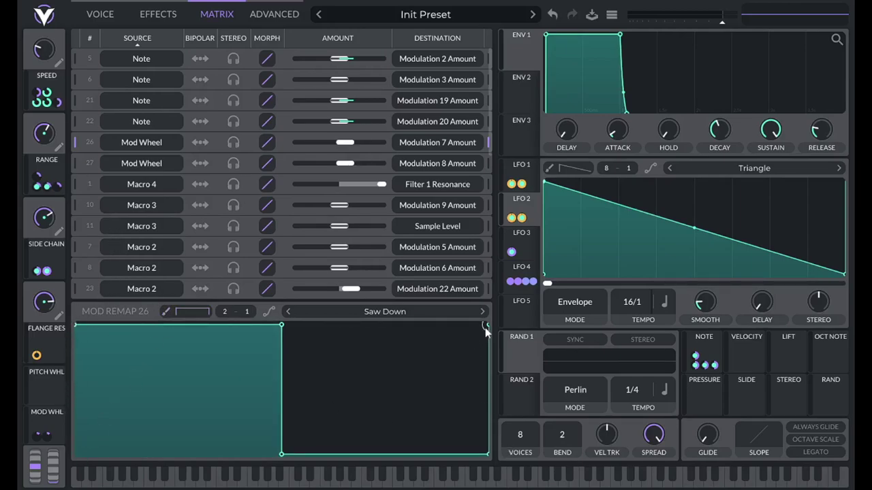
pyautogui.click(79, 163)
# Route the mod wheel onto two more RANGE modulations, including Modulation 23 Amount
pyautogui.moveTo(45, 426); pyautogui.dragTo(38, 170)
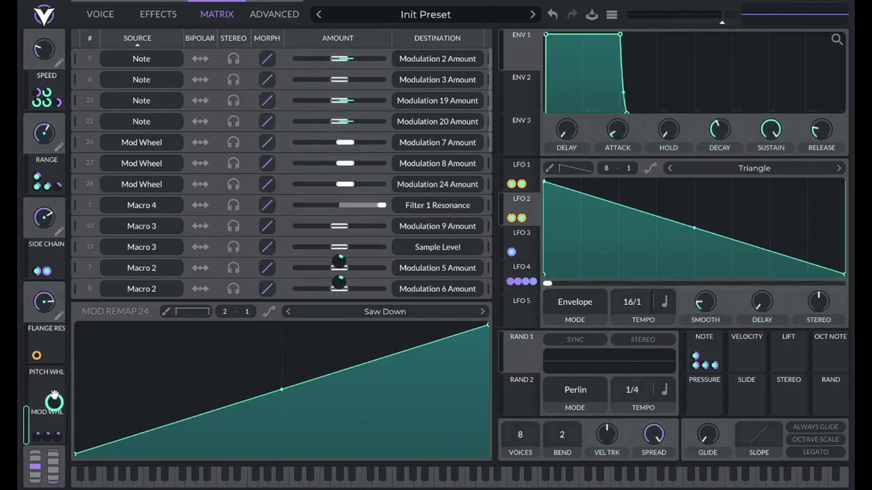
pyautogui.moveTo(55, 401); pyautogui.dragTo(58, 185)
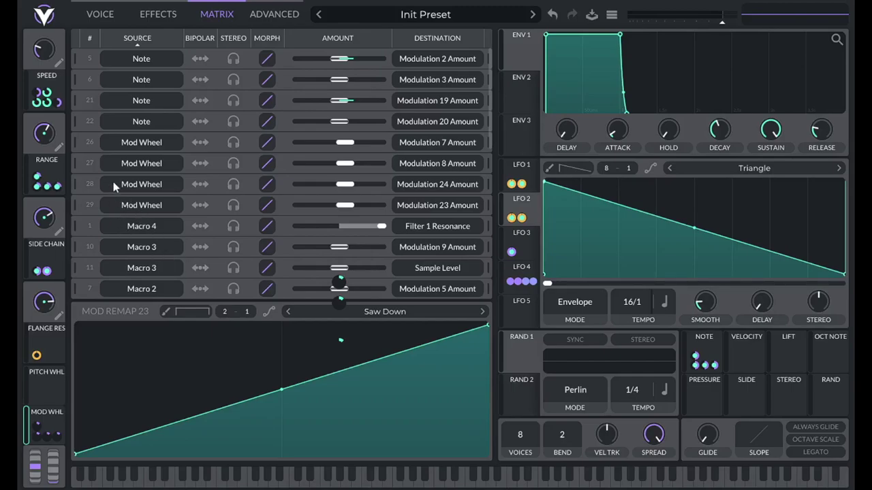
pyautogui.scroll(-2, 106, 185)
pyautogui.scroll(2, 107, 185)
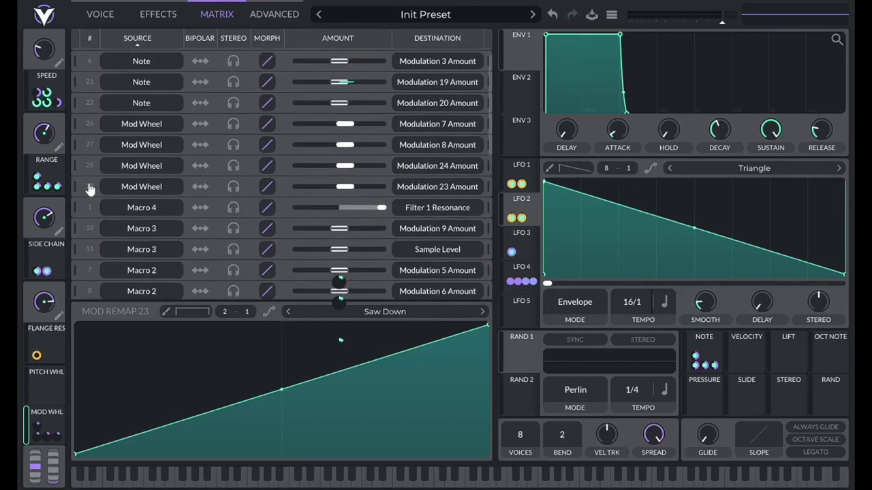
# Paint routings 28 and 29 remaps as pulses: zero below halfway, full above
pyautogui.click(73, 167)
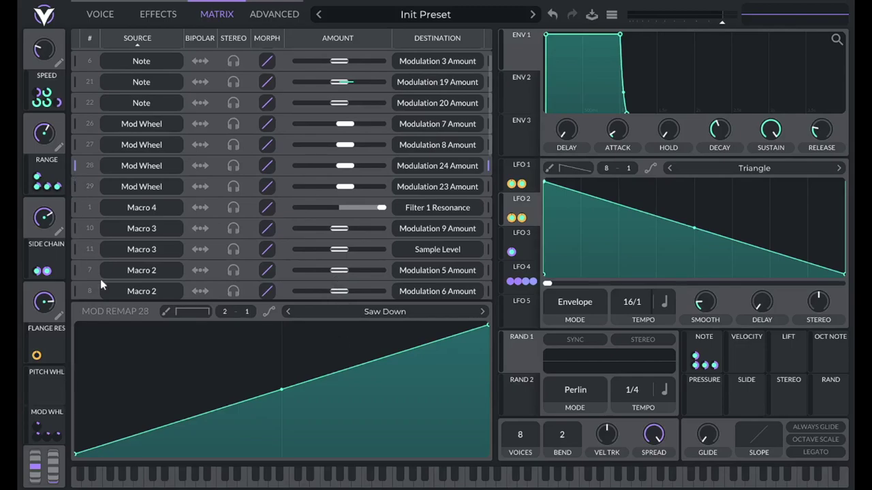
pyautogui.click(164, 313)
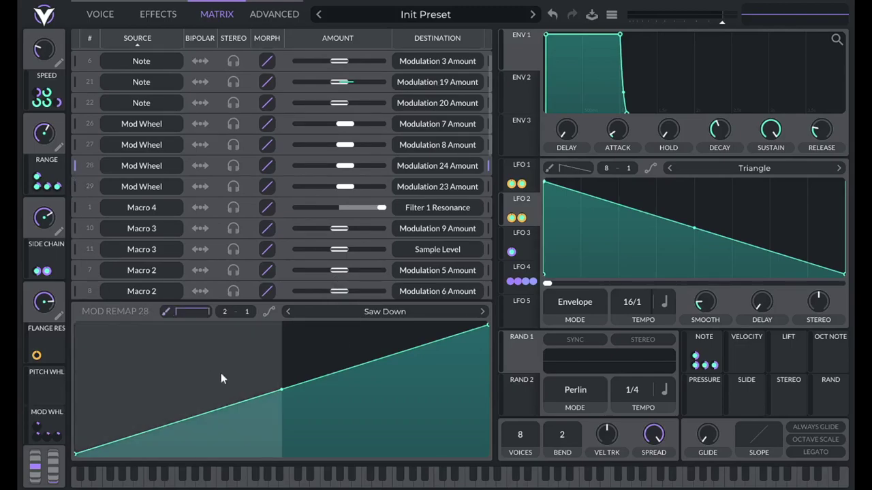
pyautogui.click(216, 430)
pyautogui.click(213, 464)
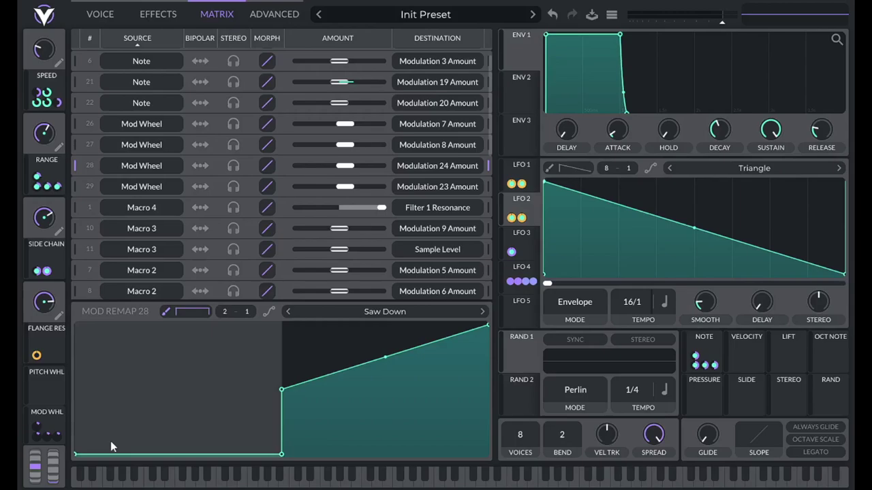
pyautogui.click(366, 327)
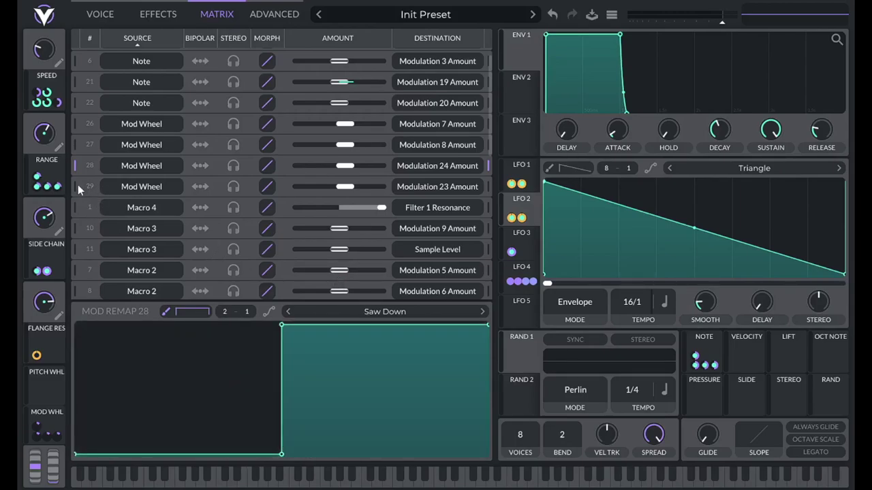
pyautogui.click(75, 185)
pyautogui.click(218, 454)
pyautogui.click(371, 328)
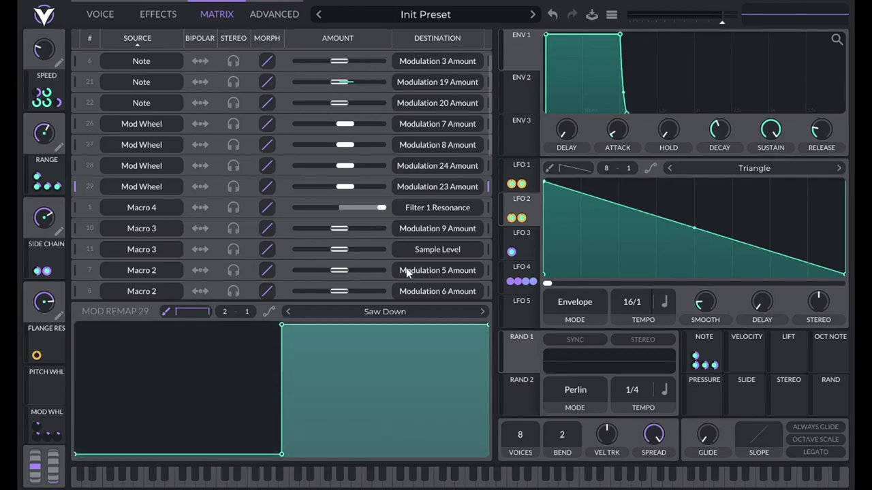
pyautogui.click(107, 18)
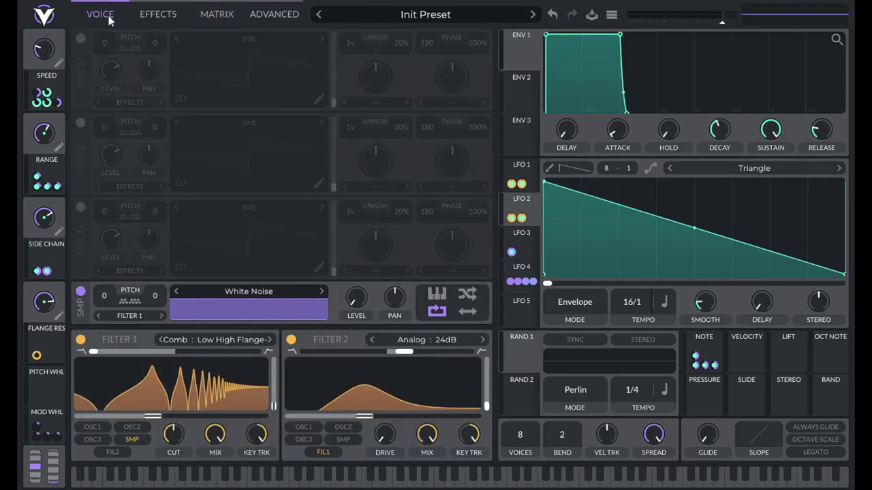